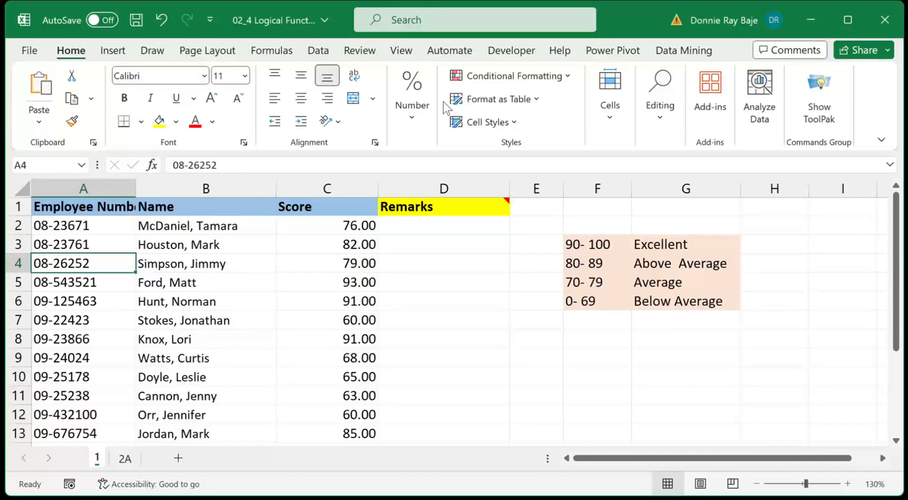
# - Narrow the Score column slightly and select the grading scale in F3:G6
pyautogui.click(462, 223)
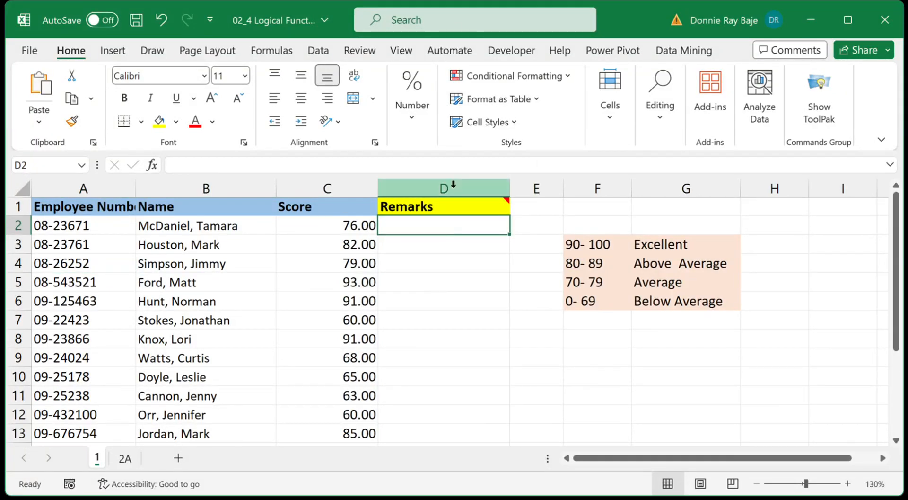
pyautogui.moveTo(378, 189); pyautogui.dragTo(372, 189)
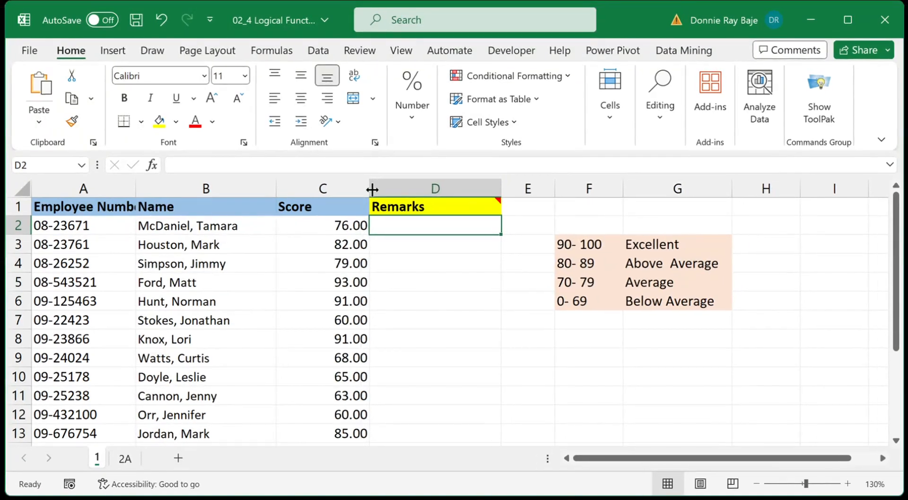
pyautogui.click(617, 252)
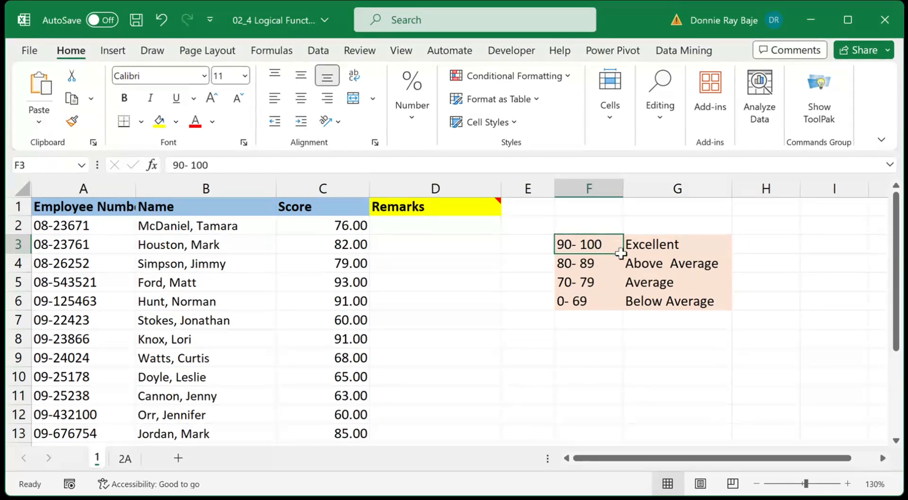
pyautogui.moveTo(617, 251); pyautogui.dragTo(634, 293)
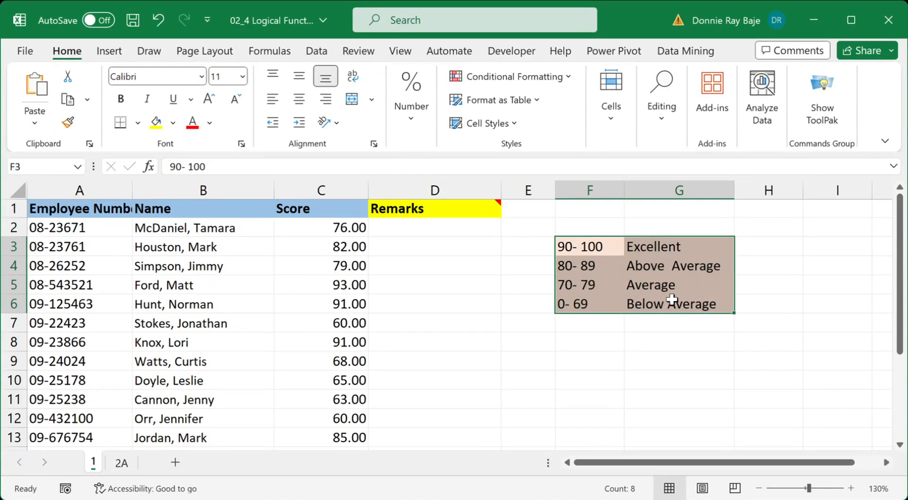
# - Enter a nested IF in D2 grading C2: <=69 "Below Average", <=79 "Average", <=89 "Above Average", otherwise "Excellent"
pyautogui.click(469, 230)
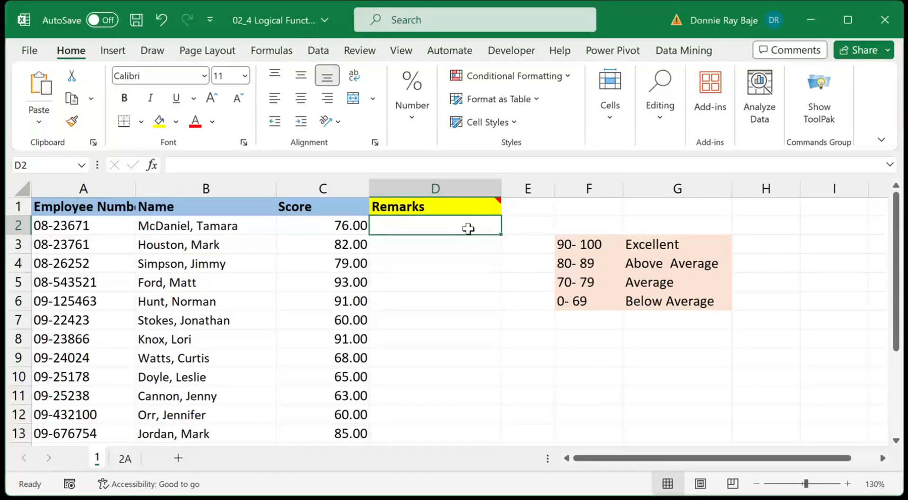
pyautogui.write('=IF(')
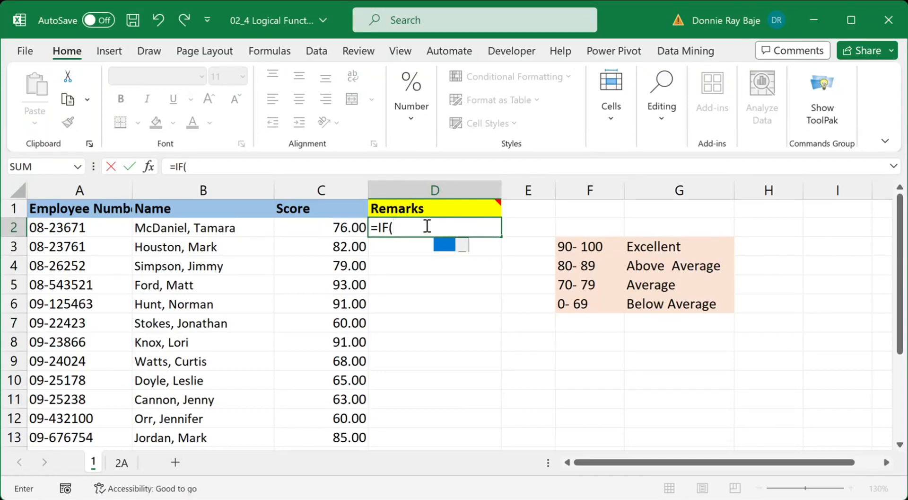
pyautogui.click(346, 226)
pyautogui.write('<=69<')
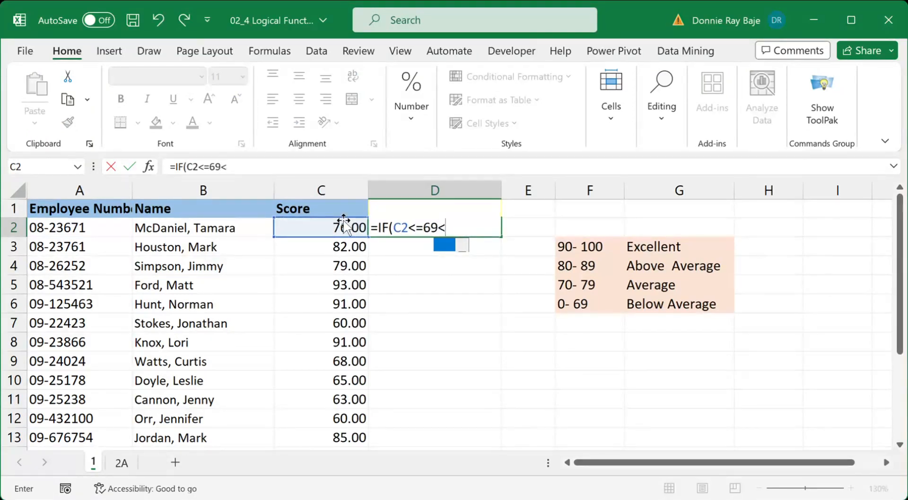
pyautogui.press('BackSpace')
pyautogui.write(',"Below Average",I')
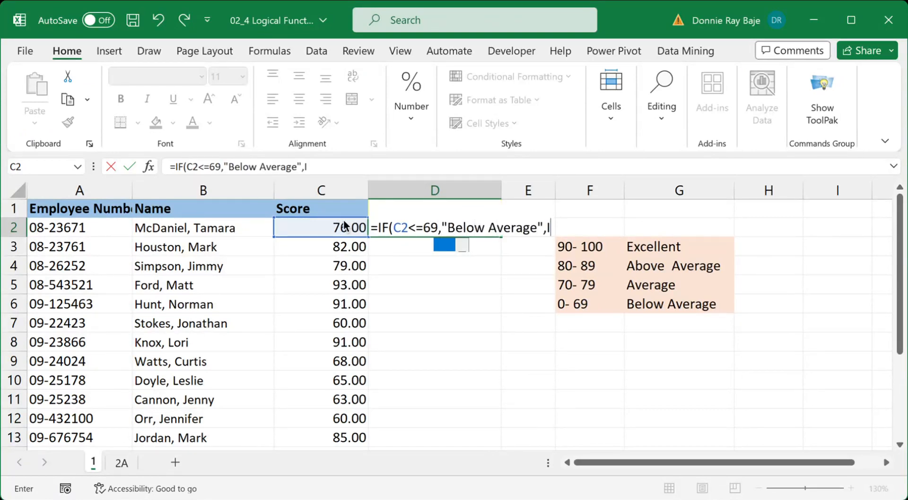
pyautogui.write('F(C2')
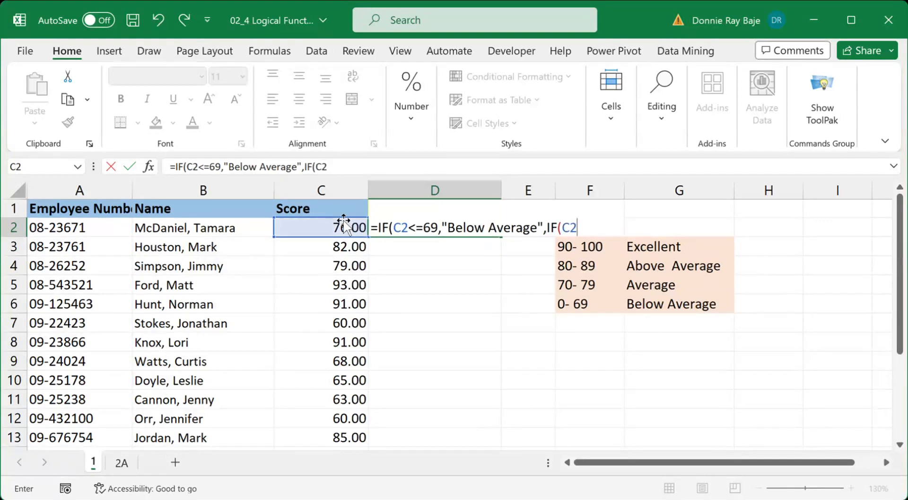
pyautogui.write('<=79,"Average",IF(C2<=89,"Above Average","Excellent"')
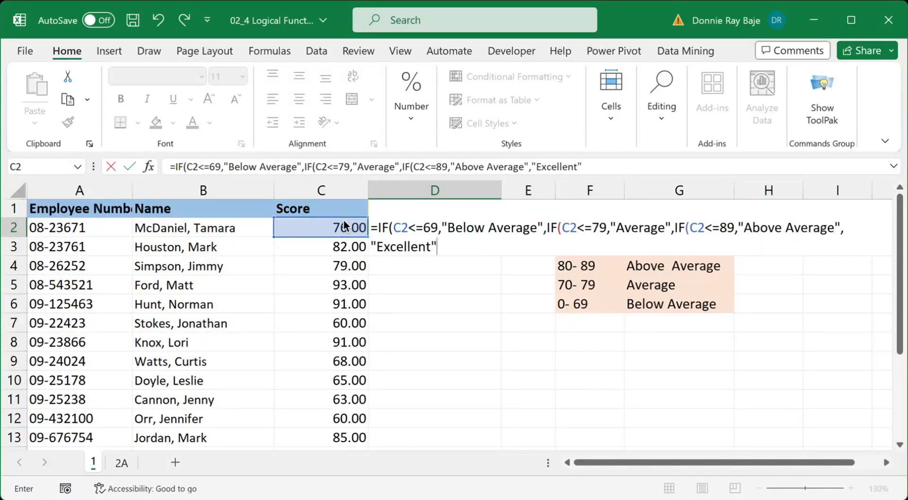
pyautogui.write(')))')
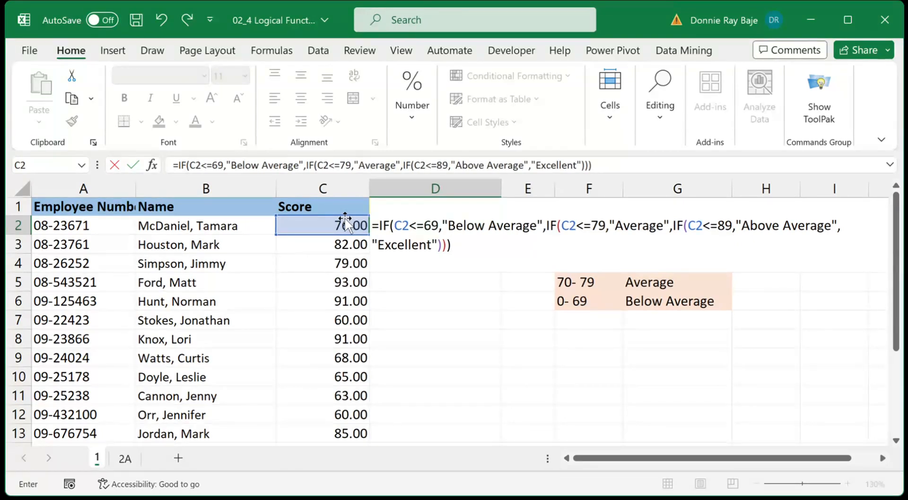
pyautogui.press('Return')
# - Fill the nested IF formula from D2 down the Remarks column to D13
pyautogui.click(454, 222)
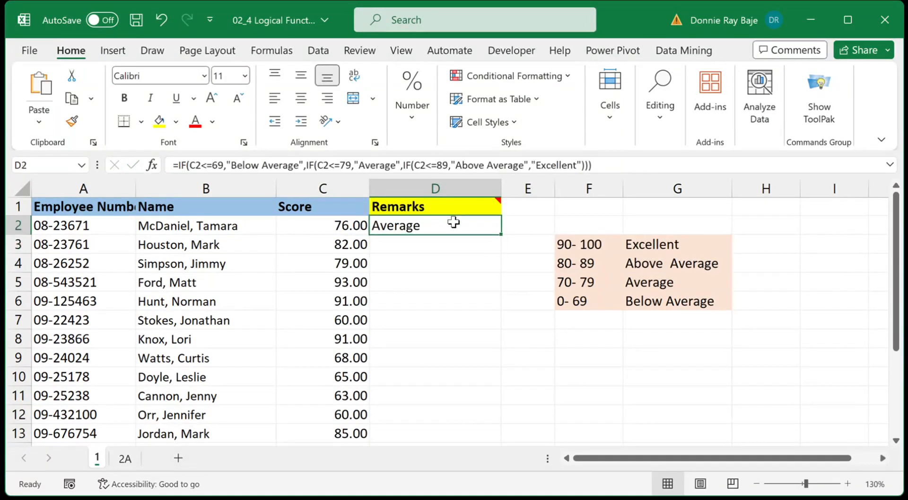
pyautogui.doubleClick(500, 234)
pyautogui.doubleClick(482, 226)
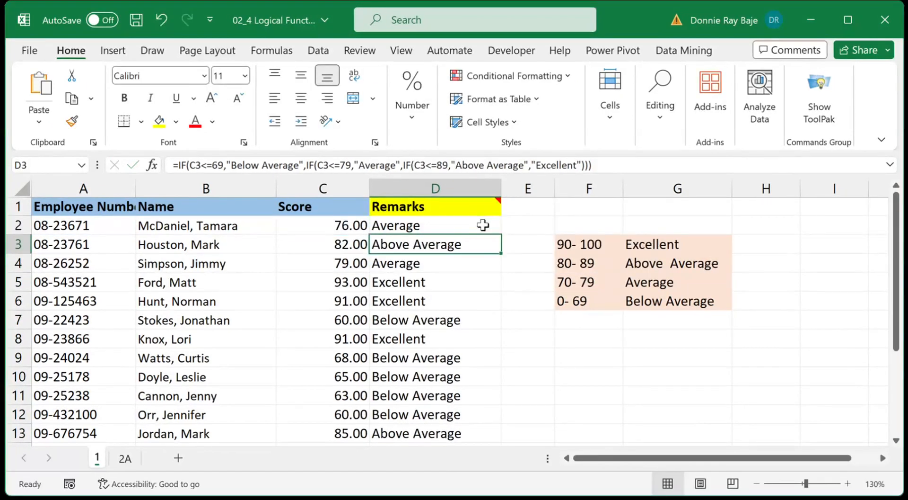
pyautogui.click(483, 226)
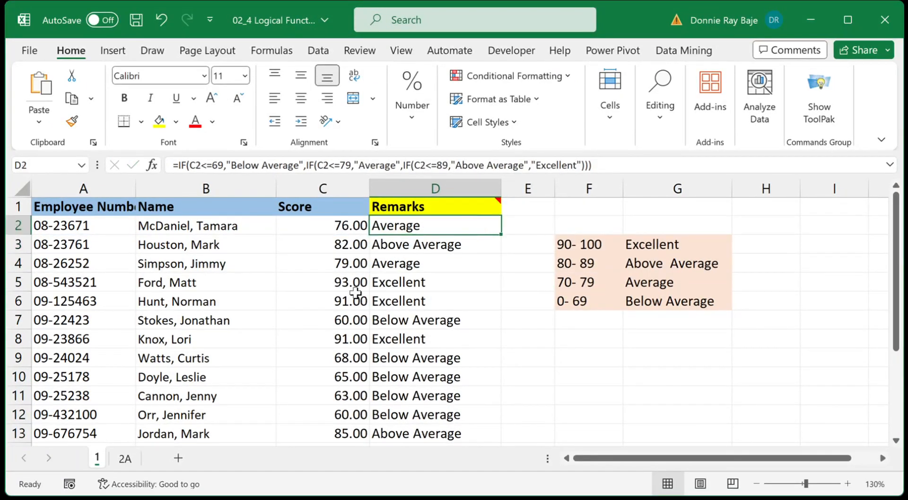
# - Look at the employee status and review data on sheet 2A, and return to sheet 1
pyautogui.click(125, 459)
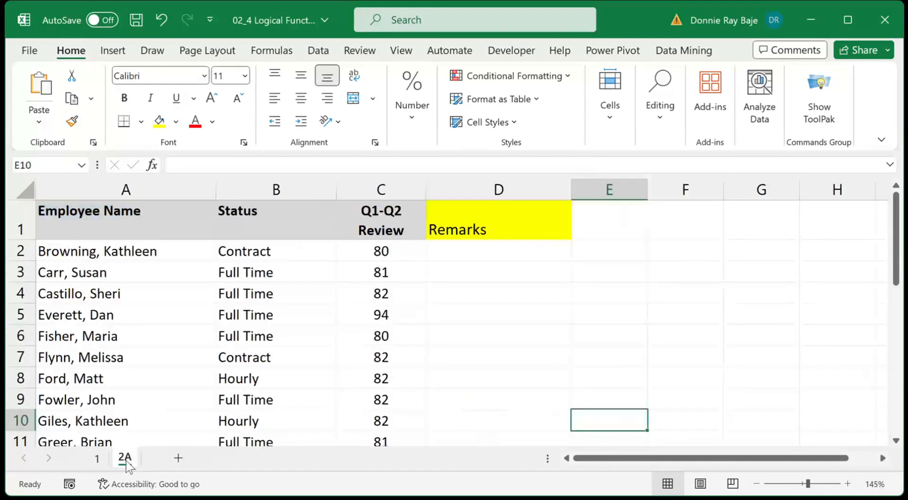
pyautogui.click(486, 247)
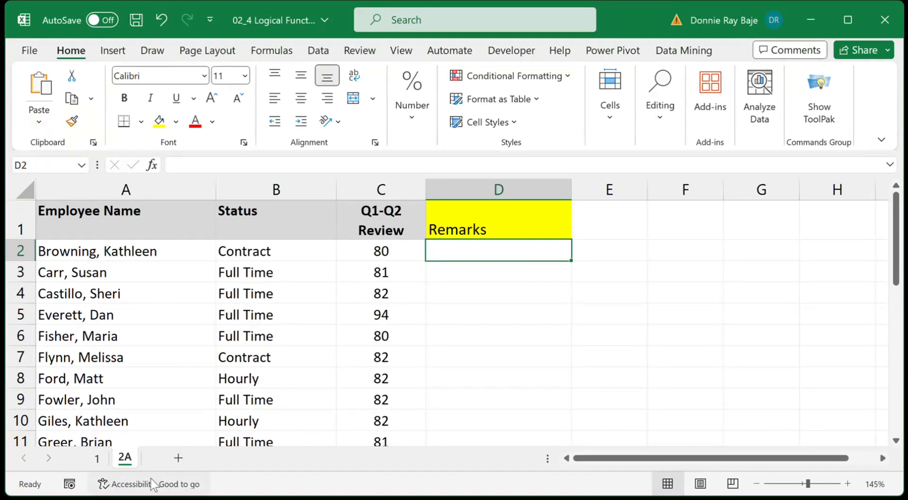
pyautogui.click(96, 459)
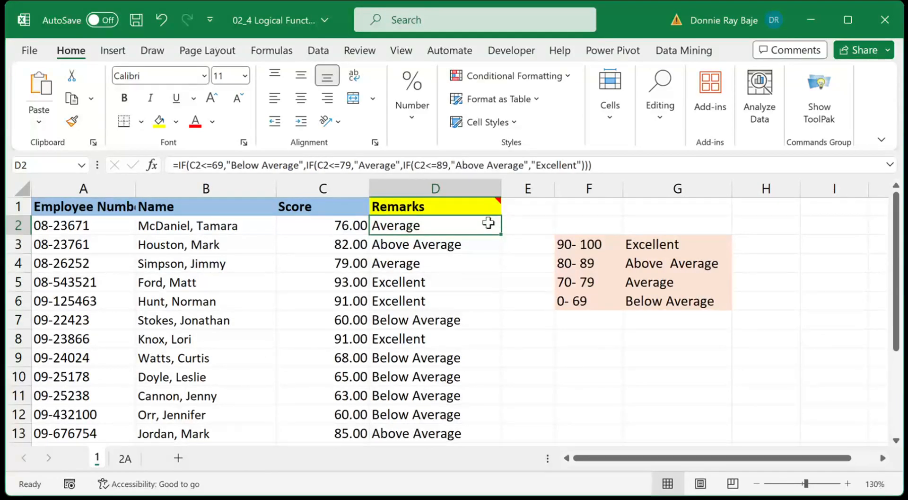
# - Clear the nested IF formulas from D2:D13 in the Remarks column and reselect D2
pyautogui.hotkey('ctrl', 'shift', 'Down')
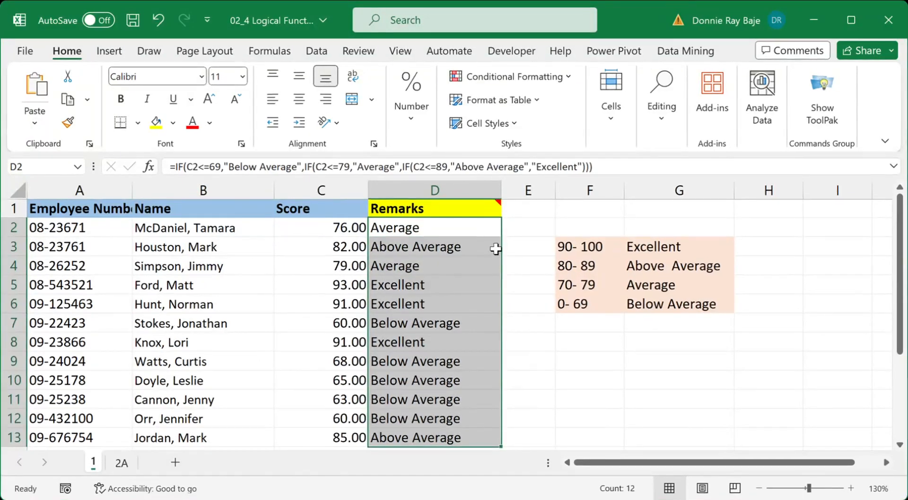
pyautogui.press('Delete')
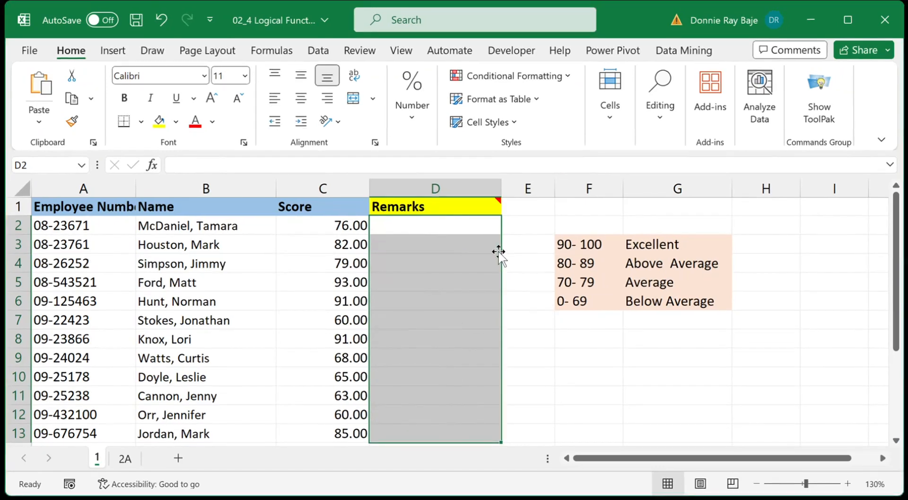
pyautogui.click(511, 226)
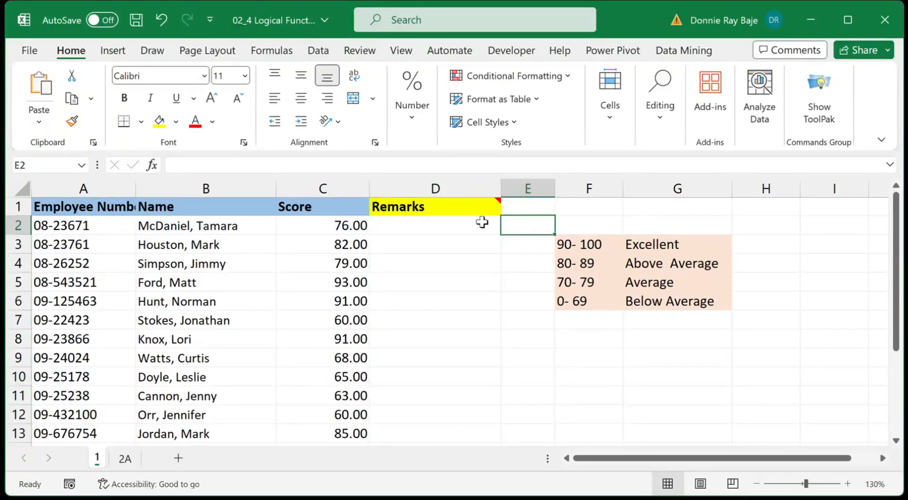
pyautogui.click(482, 221)
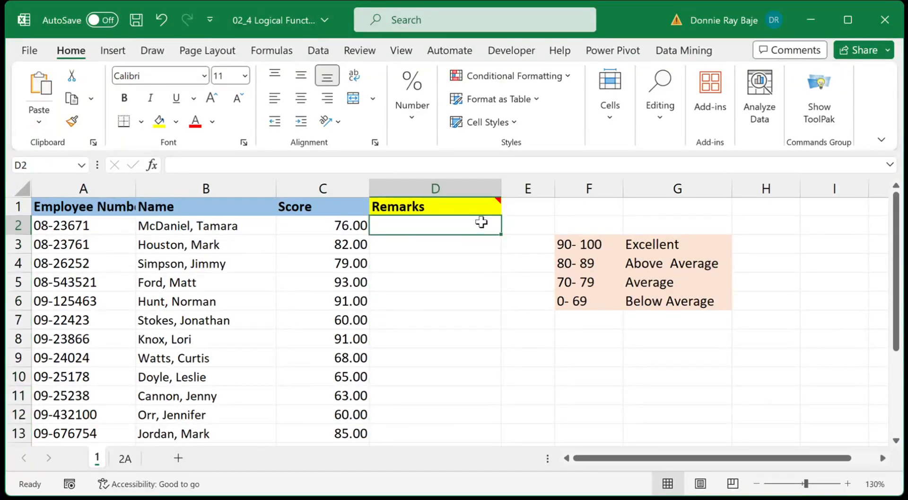
pyautogui.write('=LAMB')
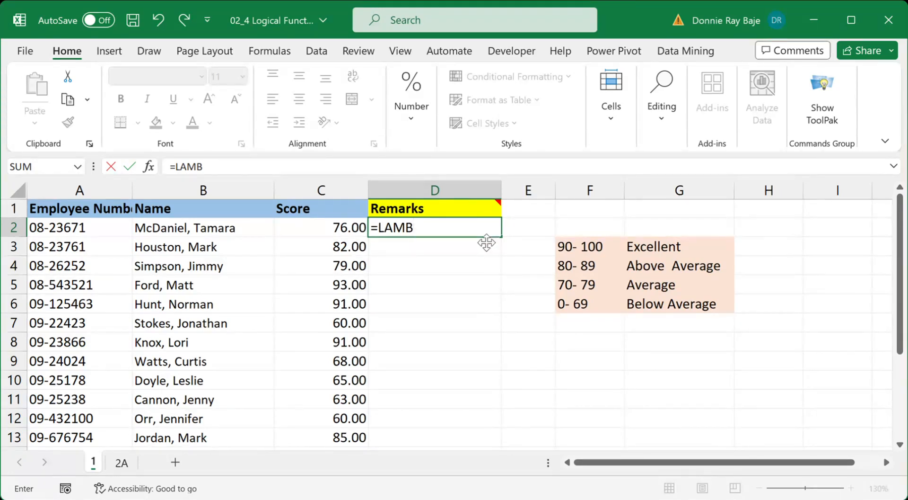
pyautogui.press('BackSpace')
pyautogui.press('BackSpace')
pyautogui.press('BackSpace')
pyautogui.press('BackSpace')
pyautogui.press('BackSpace')
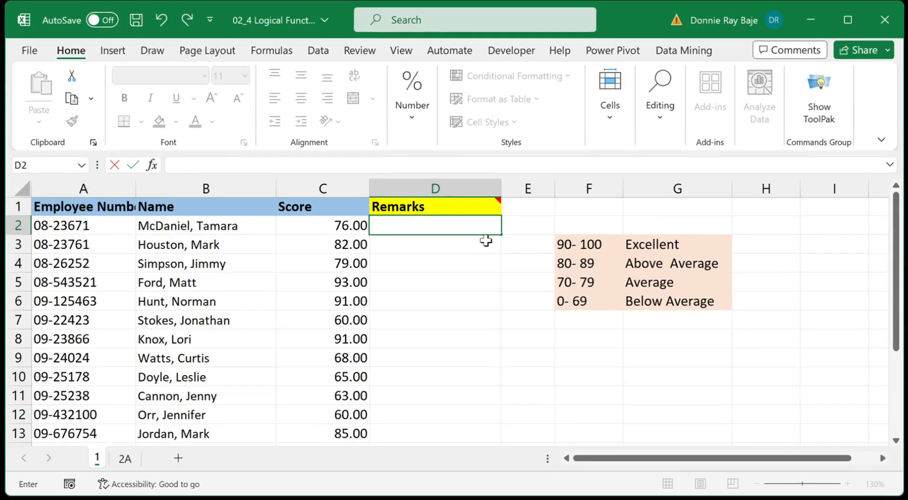
# - Start a LAMBDA formula in D2 with the parameter the_score
pyautogui.write('=')
pyautogui.write('LA')
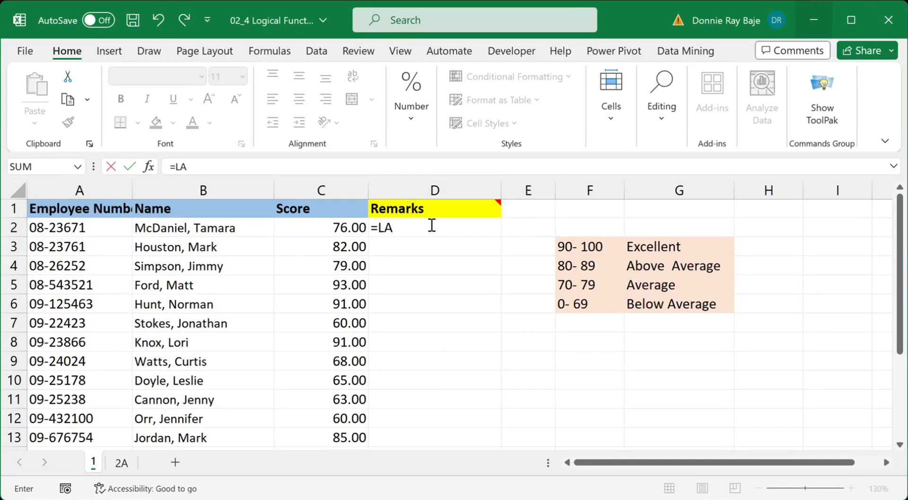
pyautogui.write('MBDA')
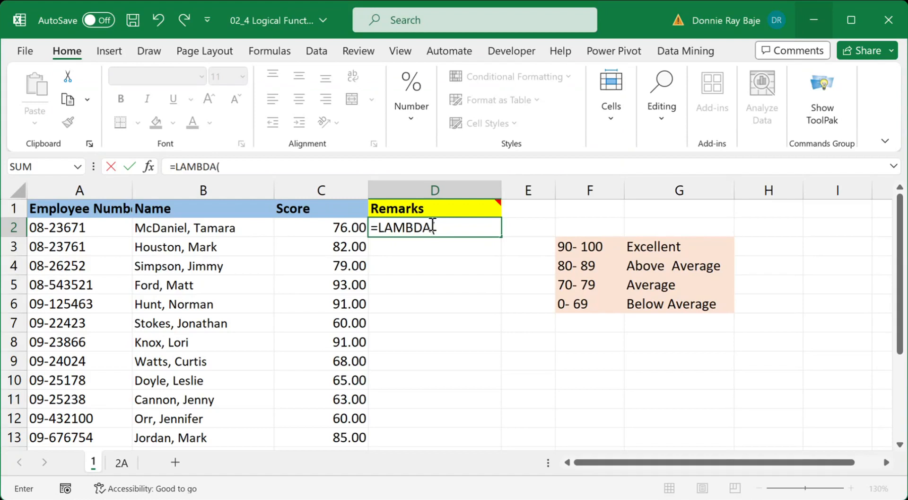
pyautogui.write('(')
pyautogui.write('thescore')
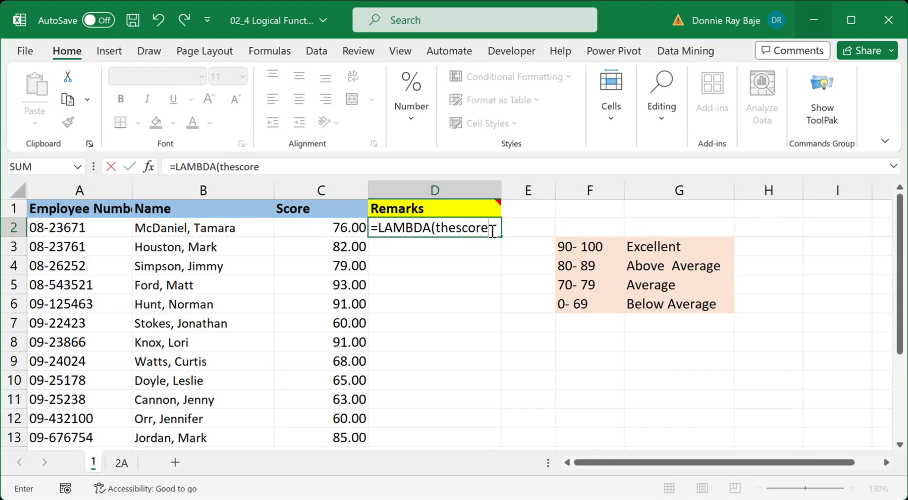
pyautogui.click(456, 228)
pyautogui.write('_')
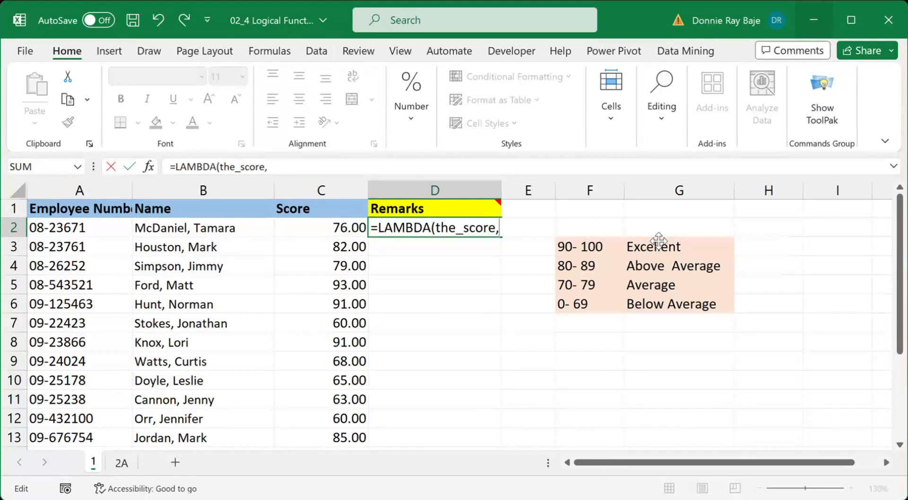
# - Add an IF to the LAMBDA calculation that returns "Below Average" when the_score<=69, with another IF as its false branch
pyautogui.write('IF(')
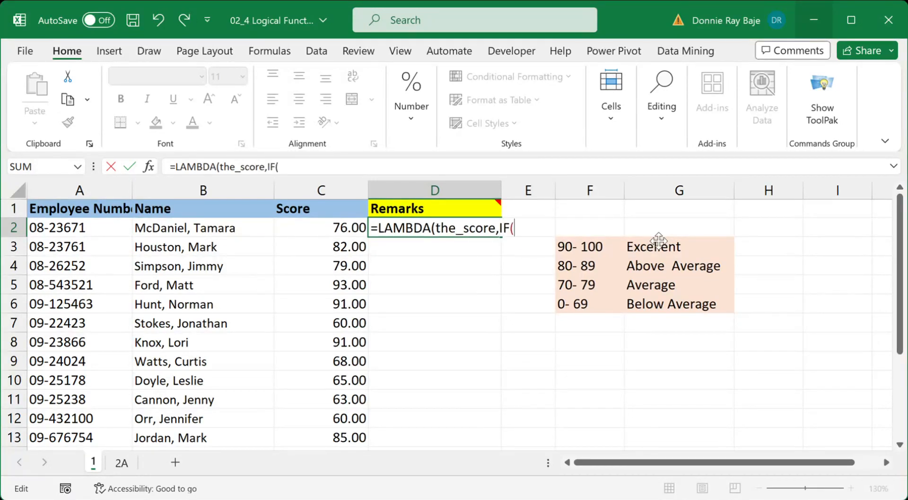
pyautogui.write('the_score')
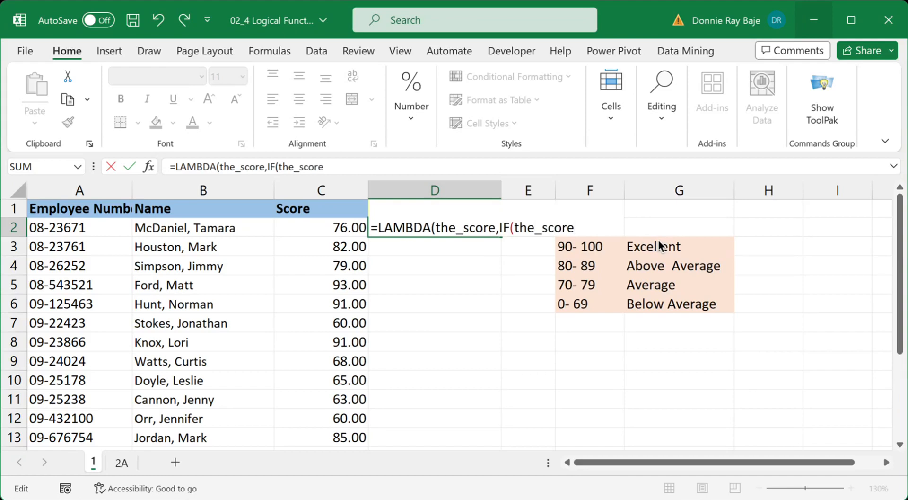
pyautogui.write('<')
pyautogui.press('BackSpace')
pyautogui.write('=69,"be')
pyautogui.press('BackSpace')
pyautogui.press('BackSpace')
pyautogui.write('Below Averagge')
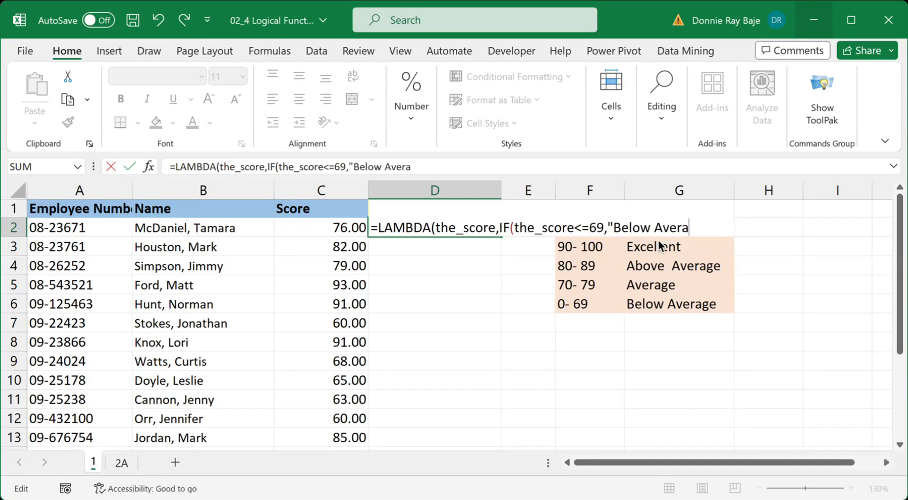
pyautogui.press('BackSpace')
pyautogui.press('BackSpace')
pyautogui.press('BackSpace')
pyautogui.write('ge",IF')
# - Complete the second IF's condition as the_score<=79 with "Average" as its true result
pyautogui.write('(the_score')
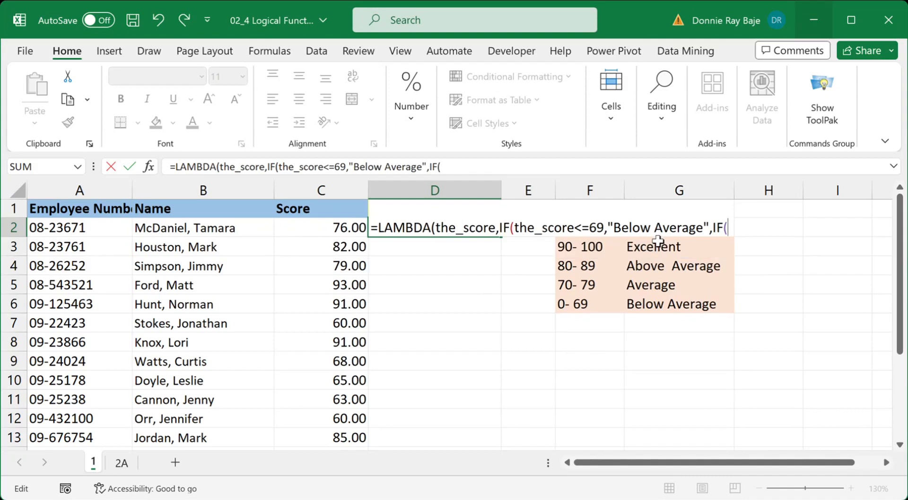
pyautogui.write('<')
pyautogui.write('=')
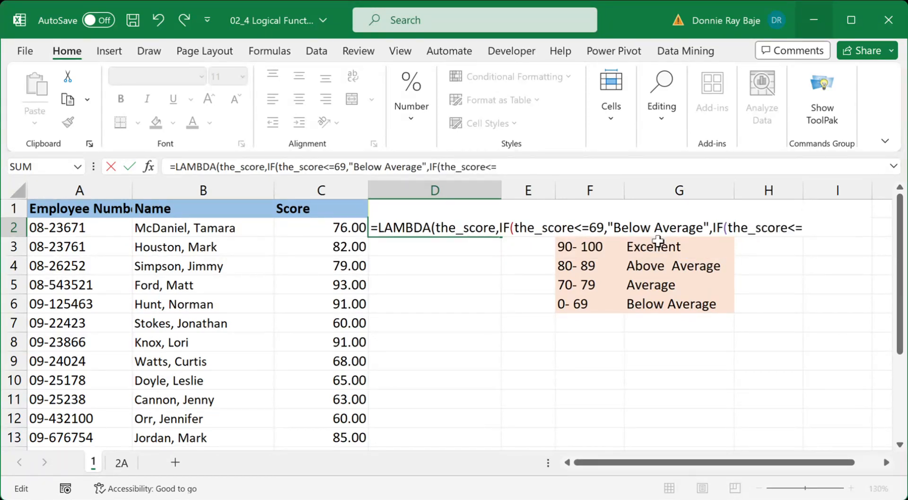
pyautogui.write('79,"Average",')
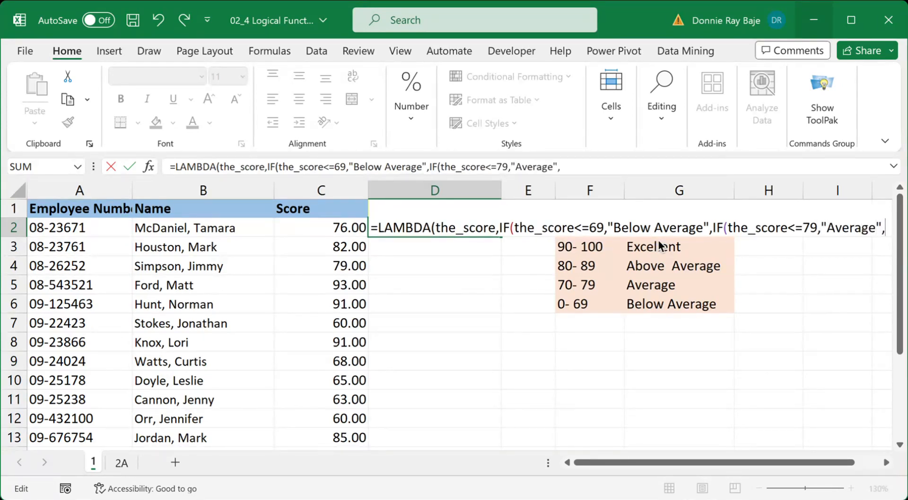
# - Add a third IF that returns "Above Average" when the_score<=89 and "Excellent" otherwise, and close all the formula's parentheses
pyautogui.write('IF(t')
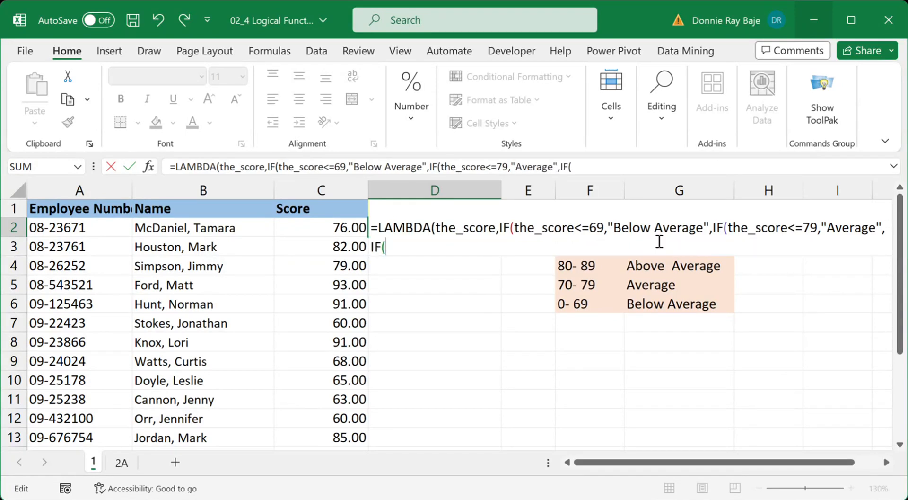
pyautogui.write('je')
pyautogui.press('BackSpace')
pyautogui.press('BackSpace')
pyautogui.write('he')
pyautogui.write('+c')
pyautogui.press('BackSpace')
pyautogui.press('BackSpace')
pyautogui.write('_score')
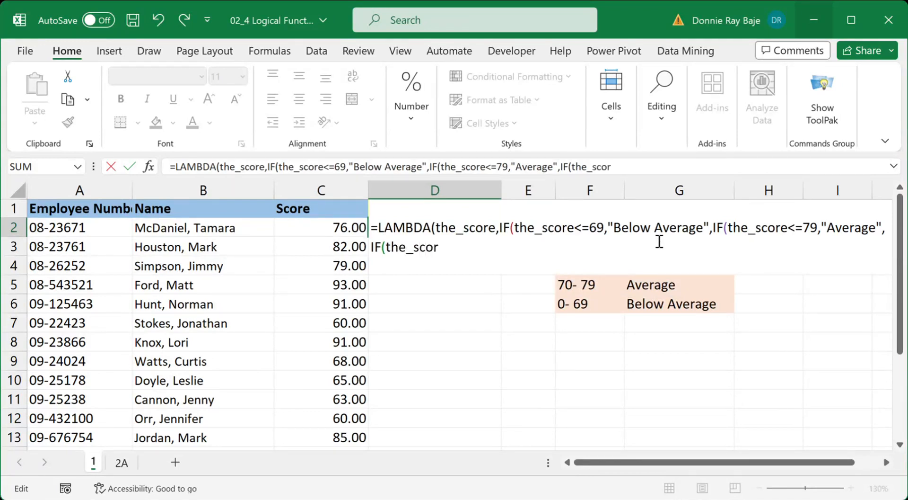
pyautogui.write('<=89,"Above Average"')
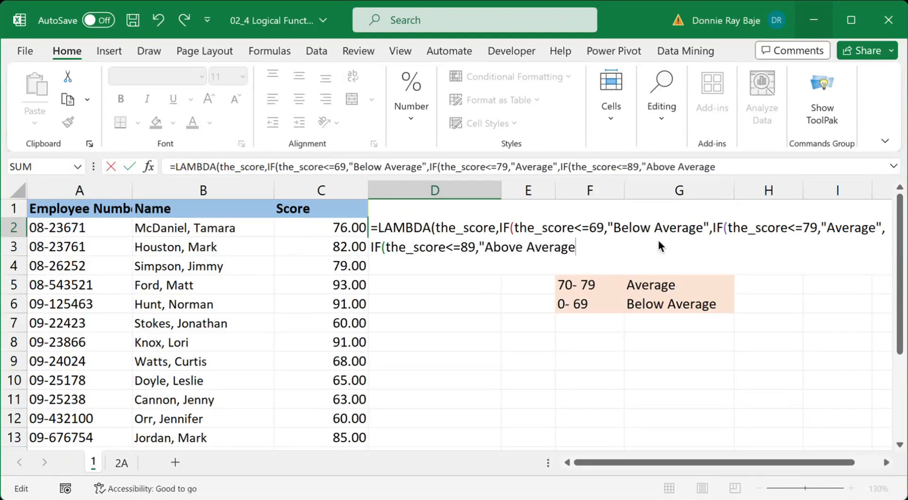
pyautogui.write(',"Excellent")))')
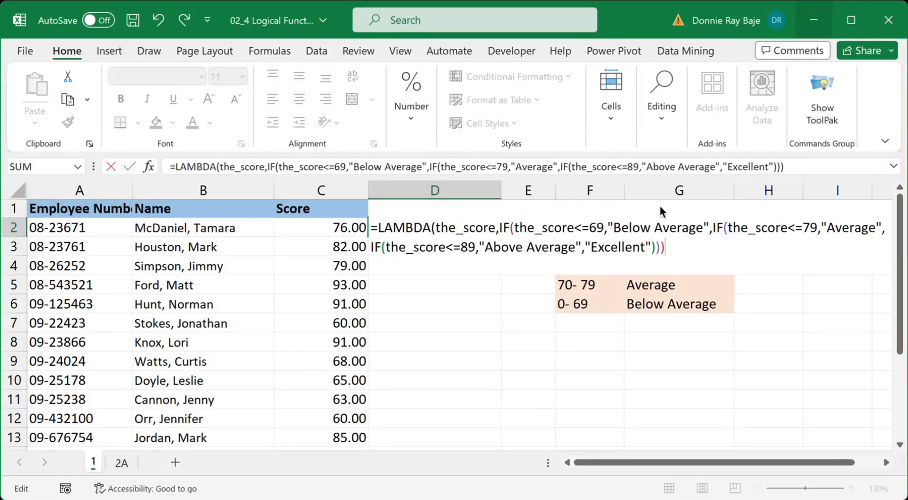
pyautogui.write(')')
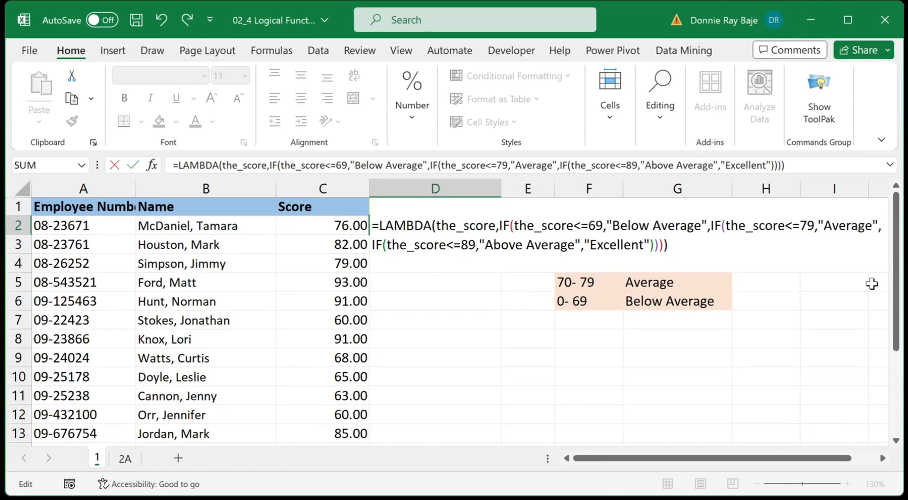
# - Review the the_score parameter and the nested IF calculation in the LAMBDA formula, and enter the formula in D2
pyautogui.click(883, 458)
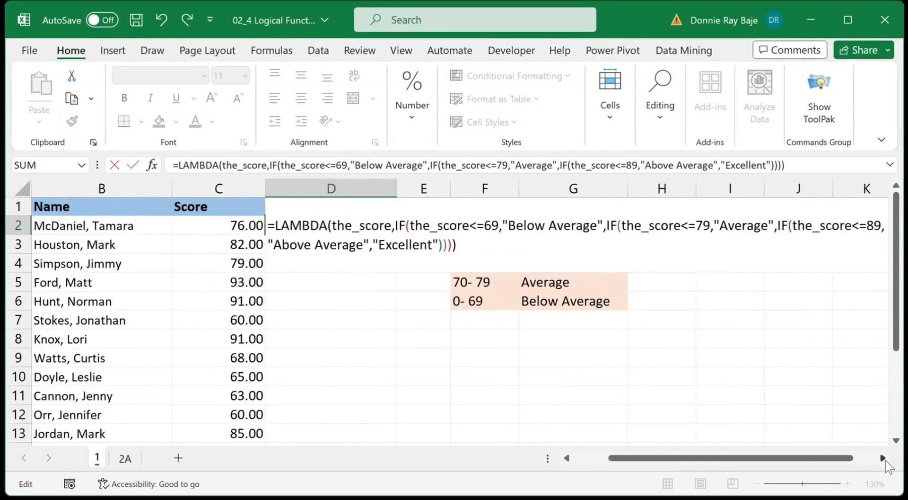
pyautogui.click(883, 458)
pyautogui.click(883, 458)
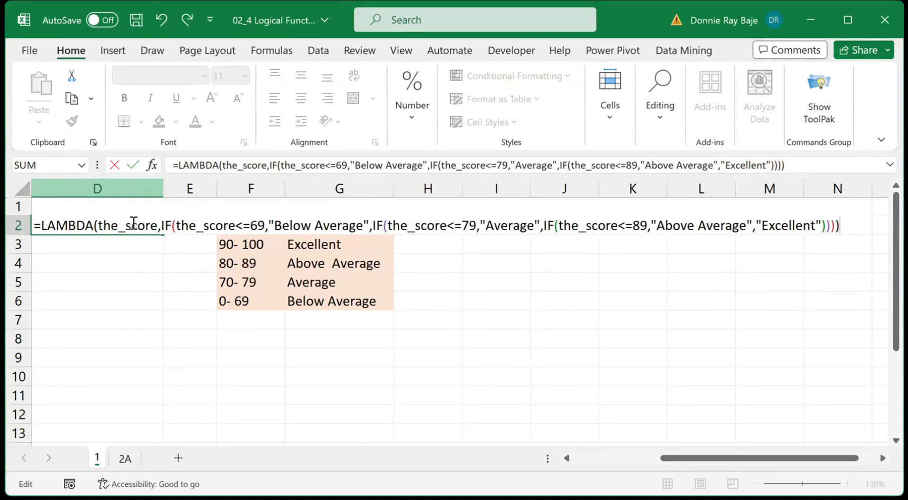
pyautogui.click(96, 225)
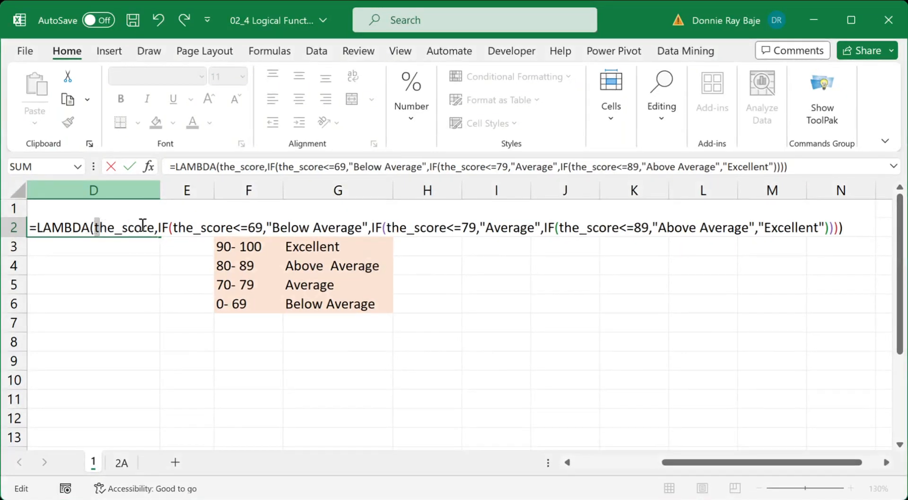
pyautogui.moveTo(97, 227); pyautogui.dragTo(154, 229)
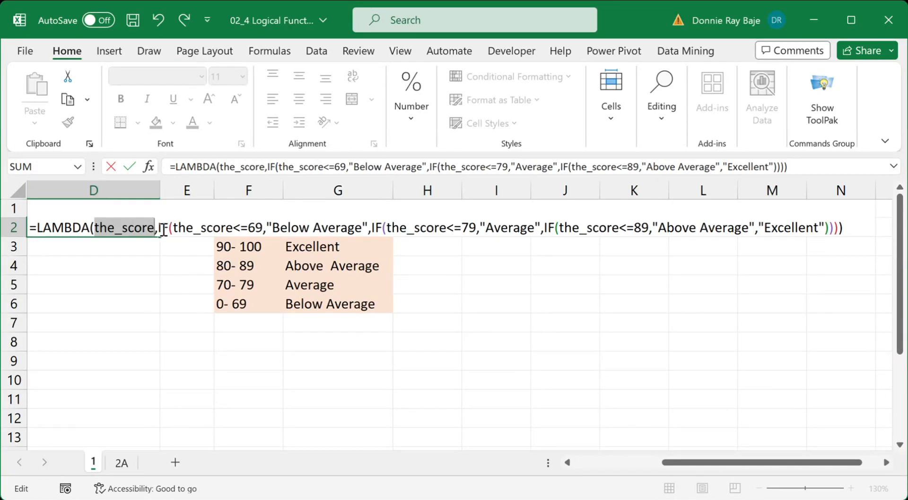
pyautogui.moveTo(158, 229); pyautogui.dragTo(831, 251)
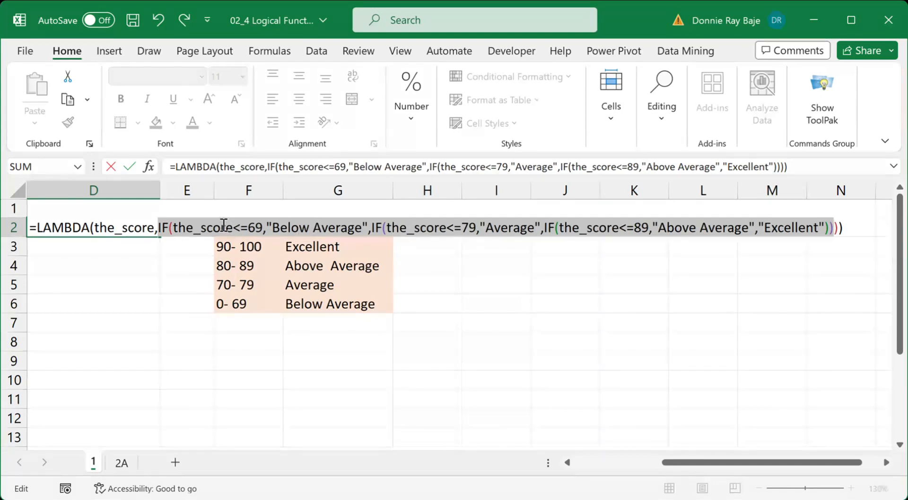
pyautogui.click(220, 227)
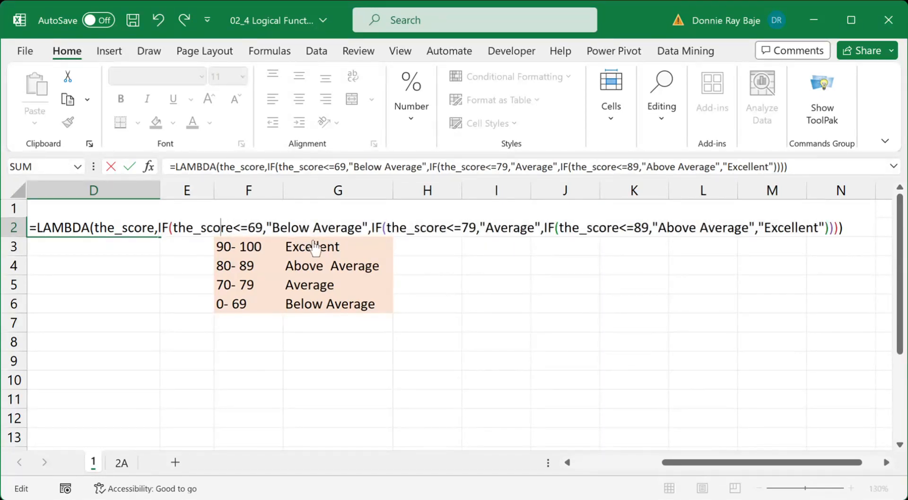
pyautogui.press('Return')
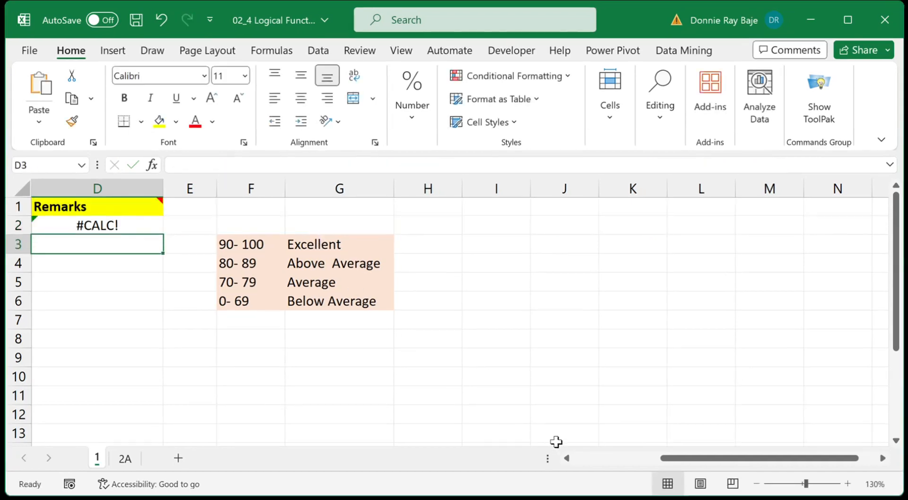
# - Examine the result in D2 beside the Score column and the full text of its LAMBDA formula
pyautogui.click(567, 457)
pyautogui.click(567, 458)
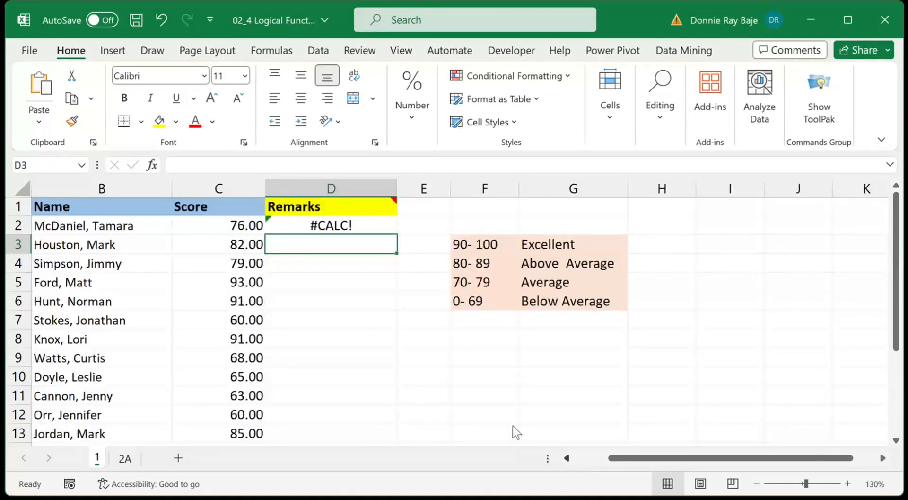
pyautogui.click(273, 221)
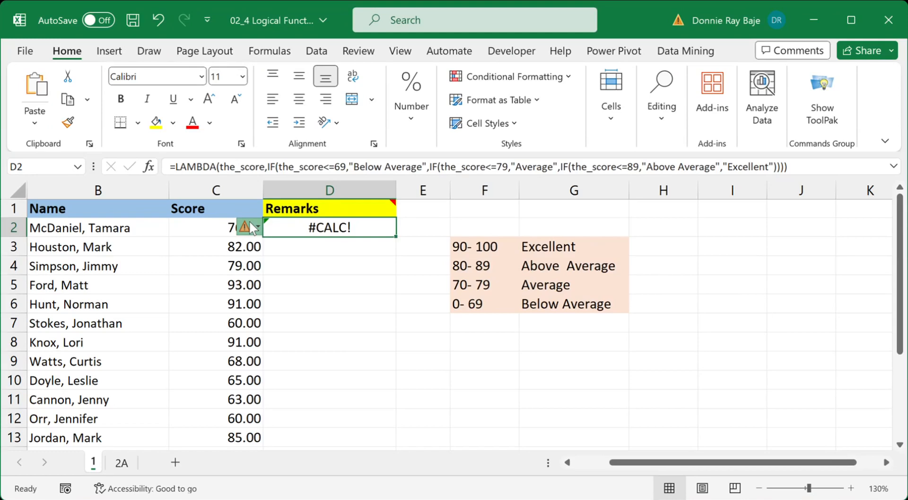
pyautogui.click(204, 246)
pyautogui.click(296, 227)
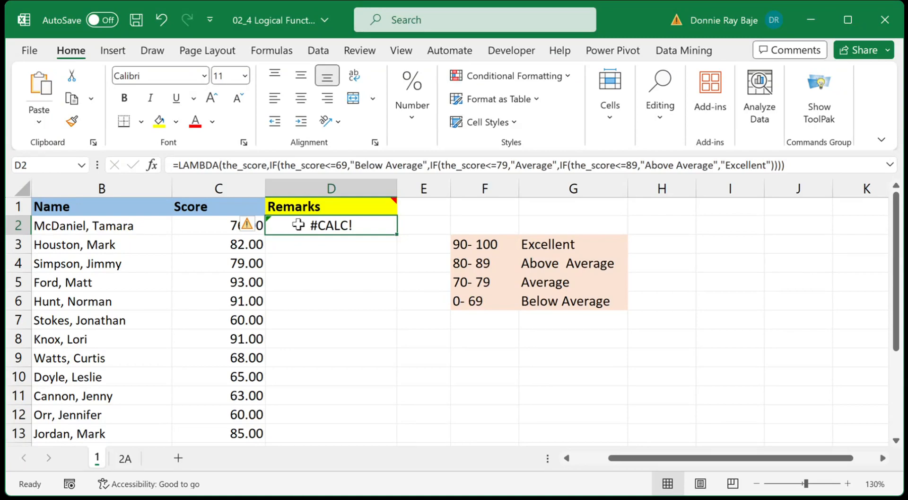
pyautogui.doubleClick(299, 224)
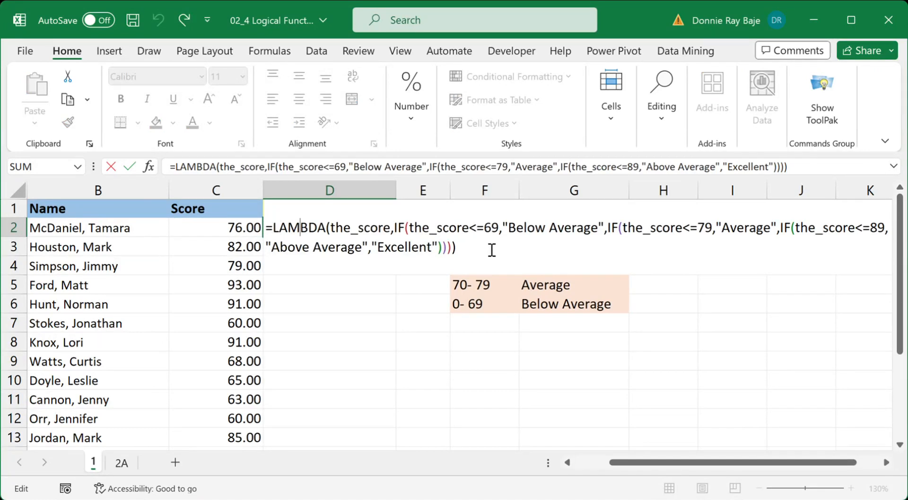
pyautogui.moveTo(492, 250); pyautogui.dragTo(178, 210)
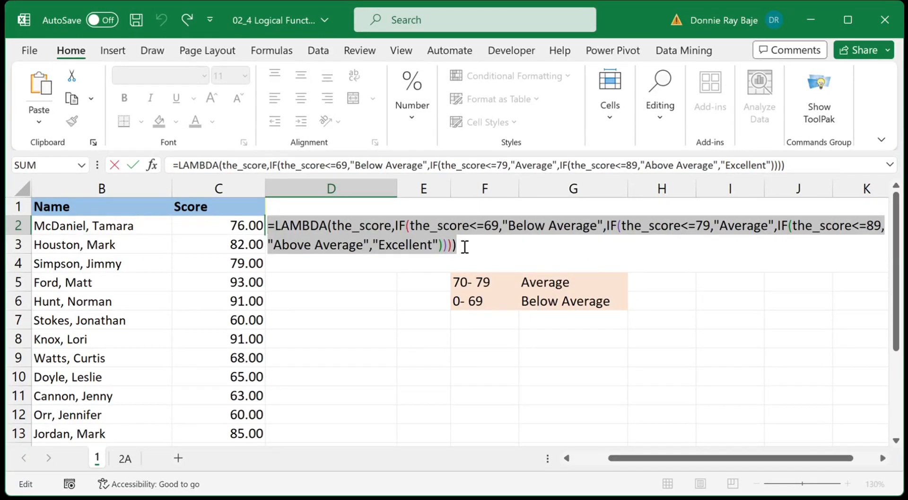
pyautogui.press('Return')
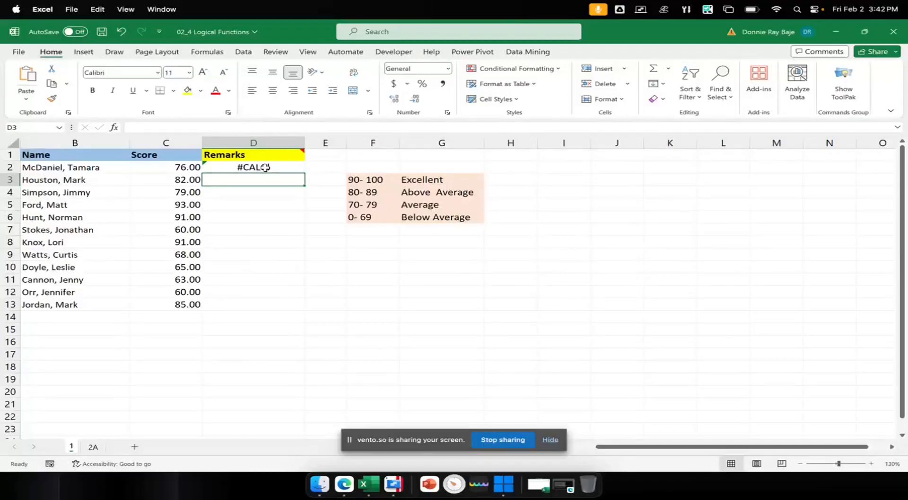
# - Copy the complete LAMBDA formula text from D2 and leave the cell without editing it
pyautogui.click(342, 224)
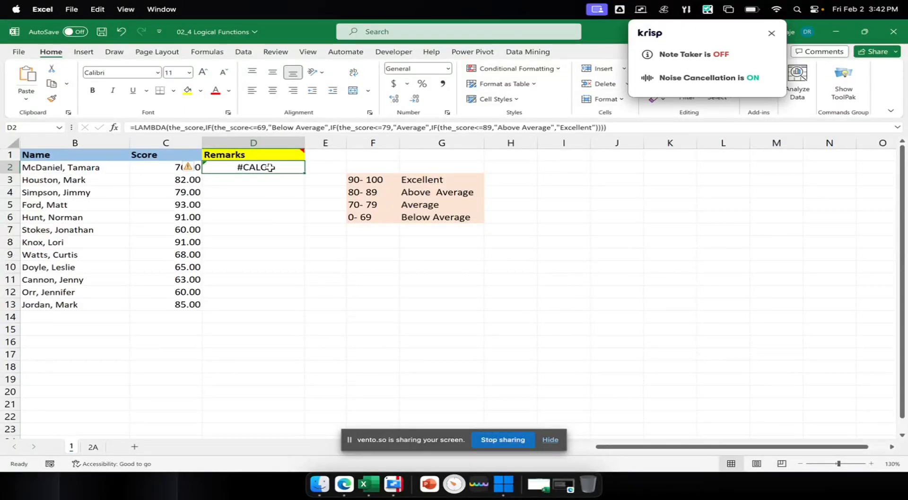
pyautogui.doubleClick(270, 167)
pyautogui.moveTo(848, 169); pyautogui.dragTo(29, 151)
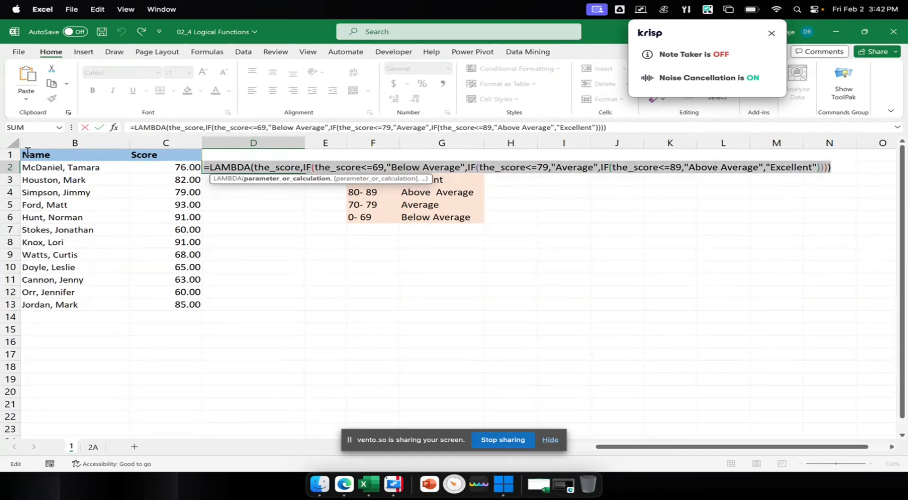
pyautogui.rightClick(222, 168)
pyautogui.click(245, 191)
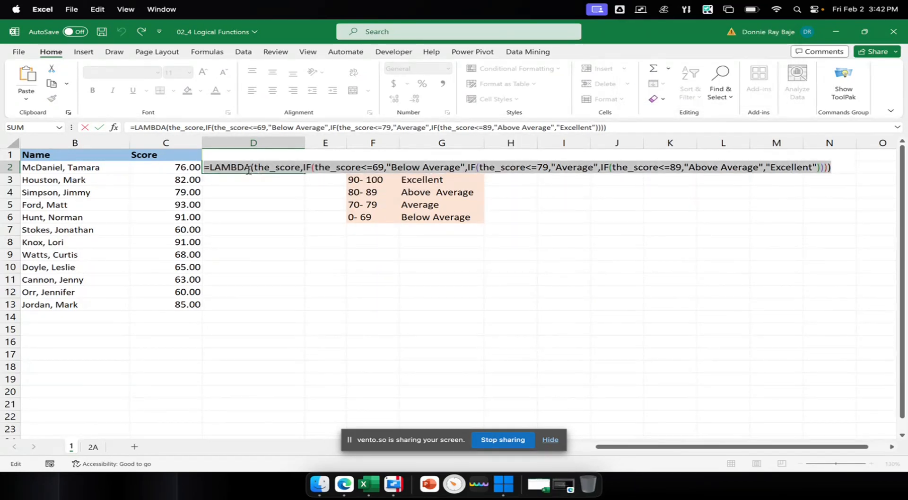
pyautogui.click(239, 167)
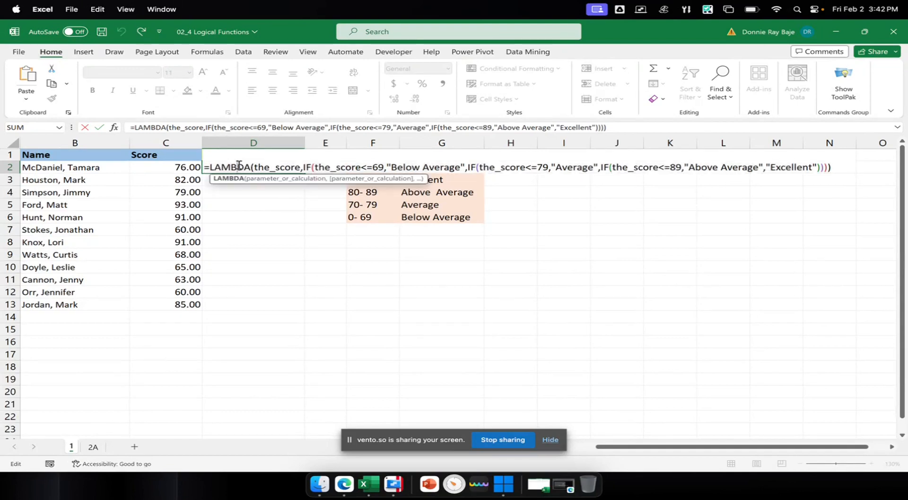
pyautogui.press('Return')
pyautogui.doubleClick(242, 167)
pyautogui.moveTo(204, 167); pyautogui.dragTo(833, 203)
pyautogui.rightClick(670, 171)
pyautogui.click(691, 187)
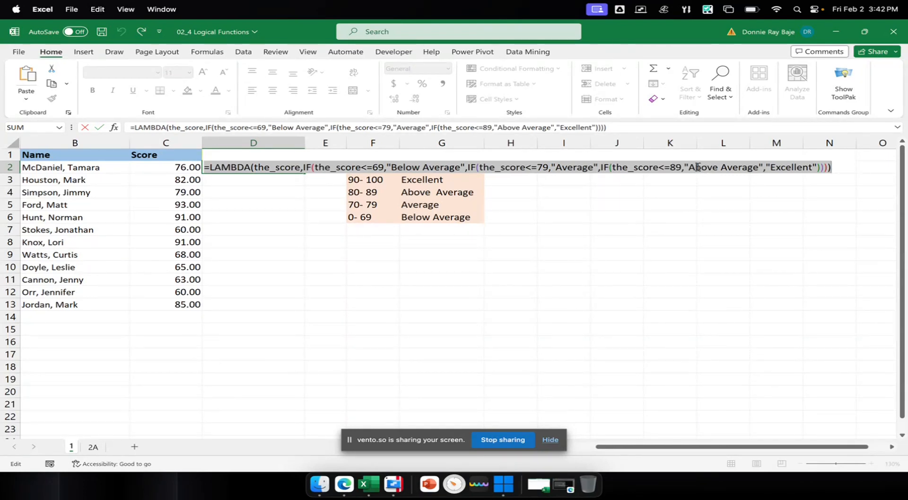
pyautogui.press('Return')
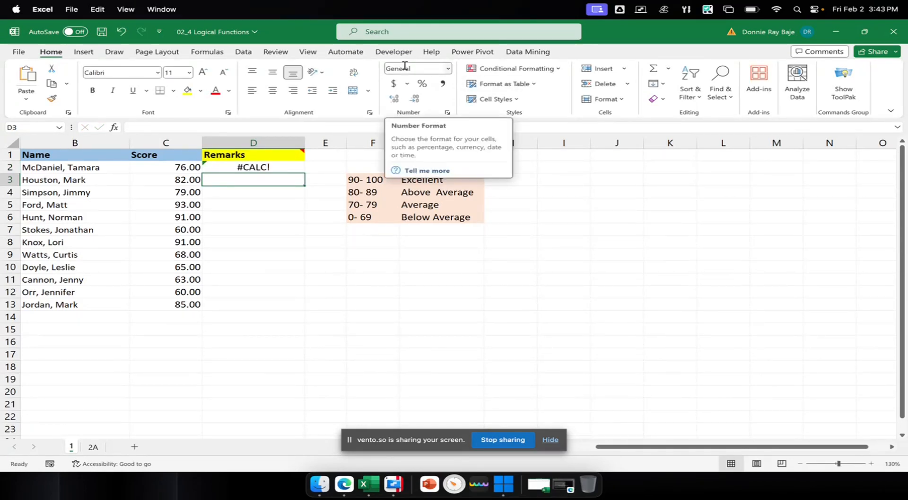
# - Start a new defined name in the Name Manager and call it GRADEREMARKS
pyautogui.click(218, 53)
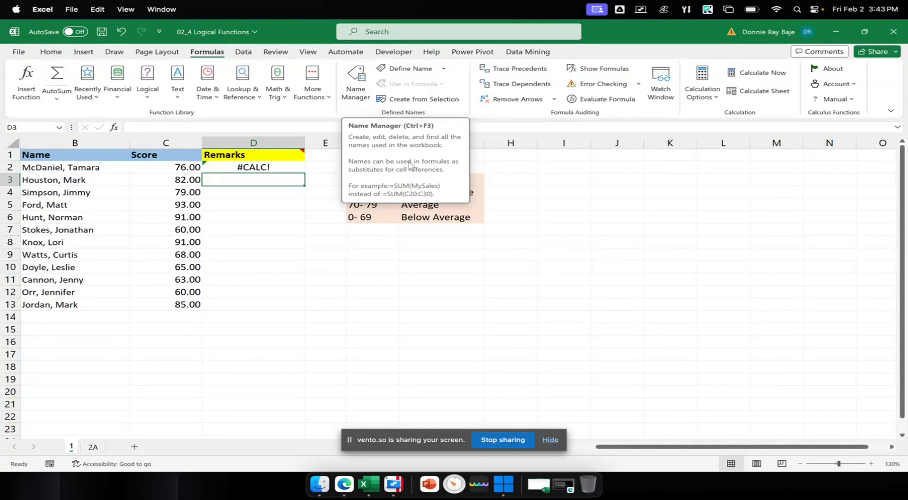
pyautogui.click(354, 93)
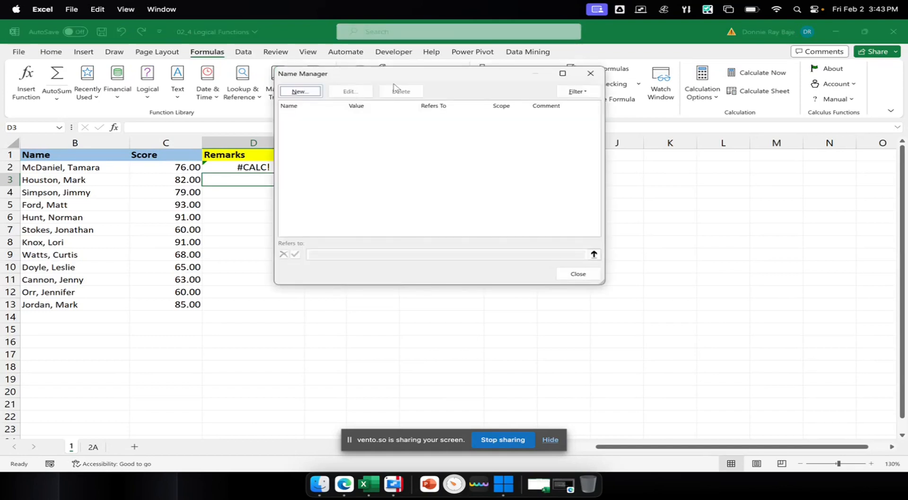
pyautogui.moveTo(435, 80); pyautogui.dragTo(438, 150)
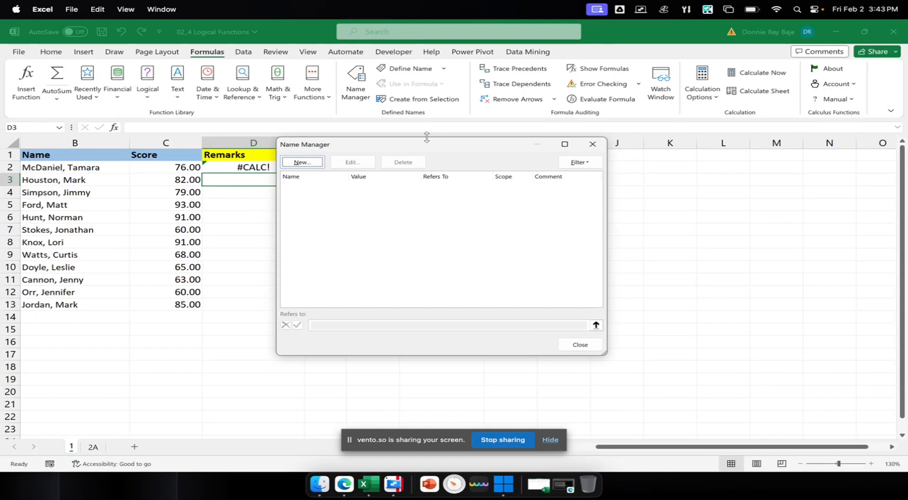
pyautogui.click(303, 162)
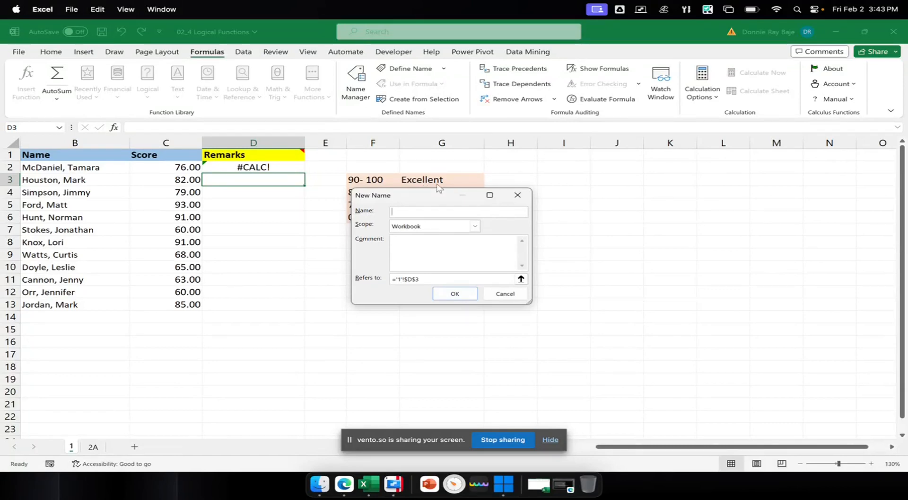
pyautogui.write('GRADEREMARKS')
pyautogui.moveTo(444, 211); pyautogui.dragTo(362, 214)
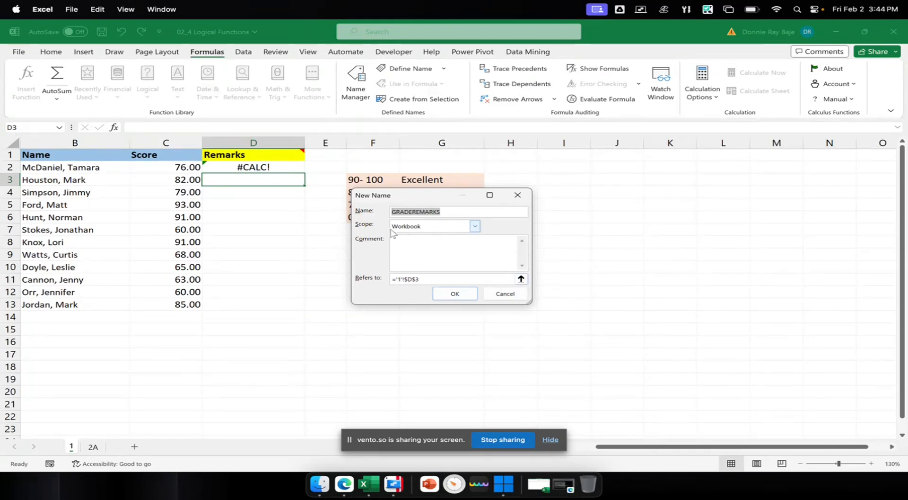
# - Check the available scopes for the GRADEREMARKS name and keep Workbook
pyautogui.click(475, 227)
pyautogui.click(473, 231)
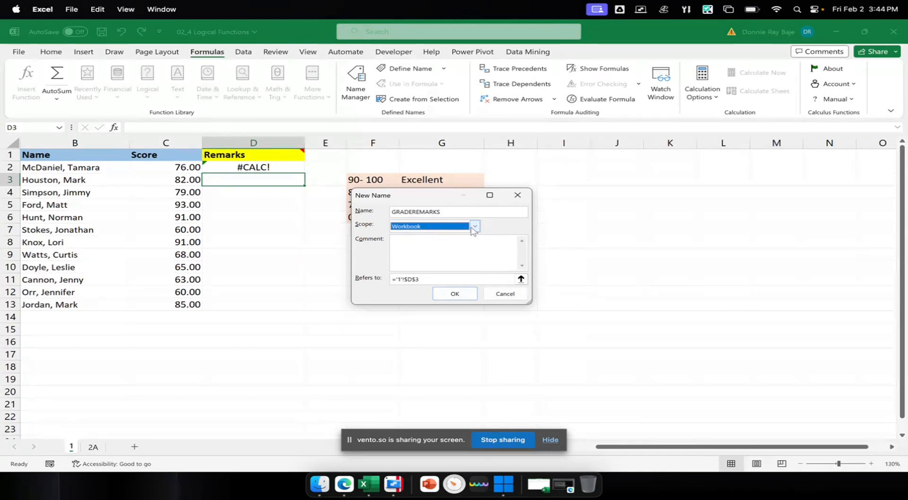
pyautogui.click(473, 229)
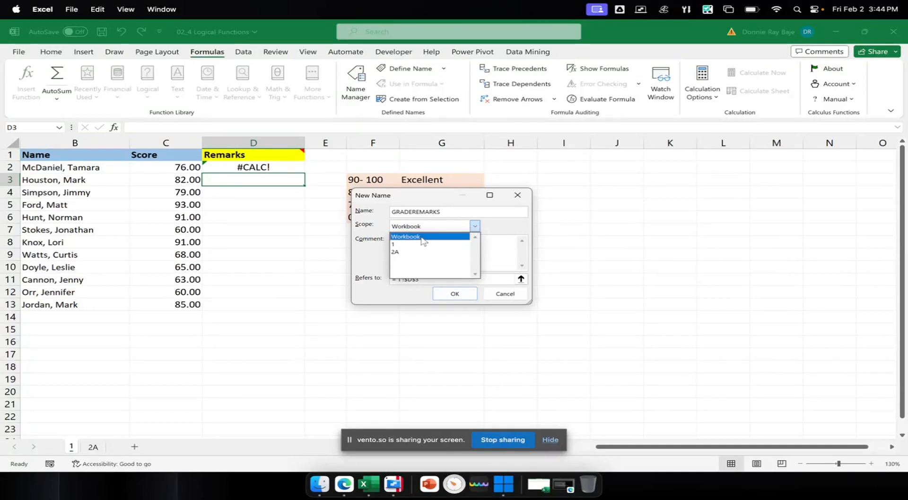
pyautogui.click(497, 230)
# - Replace the cell reference that GRADEREMARKS refers to with the copied LAMBDA formula and check the pasted text
pyautogui.moveTo(422, 279); pyautogui.dragTo(372, 278)
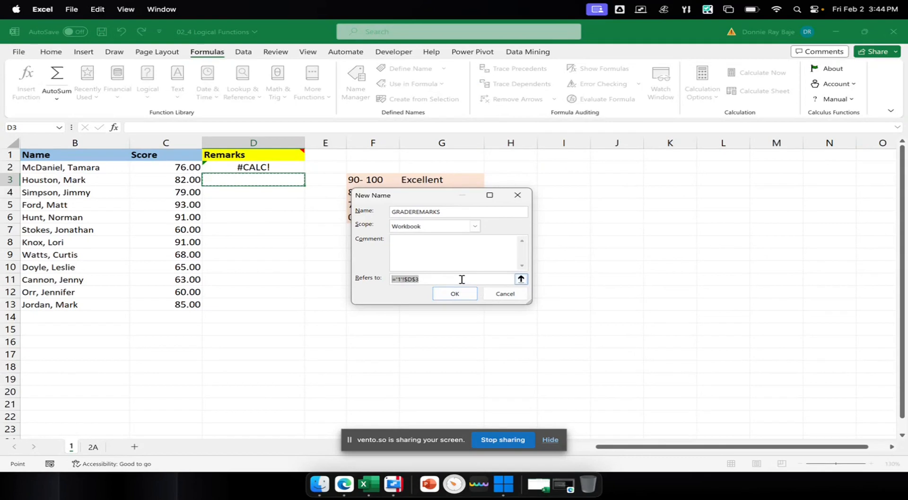
pyautogui.press('BackSpace')
pyautogui.rightClick(420, 278)
pyautogui.click(445, 308)
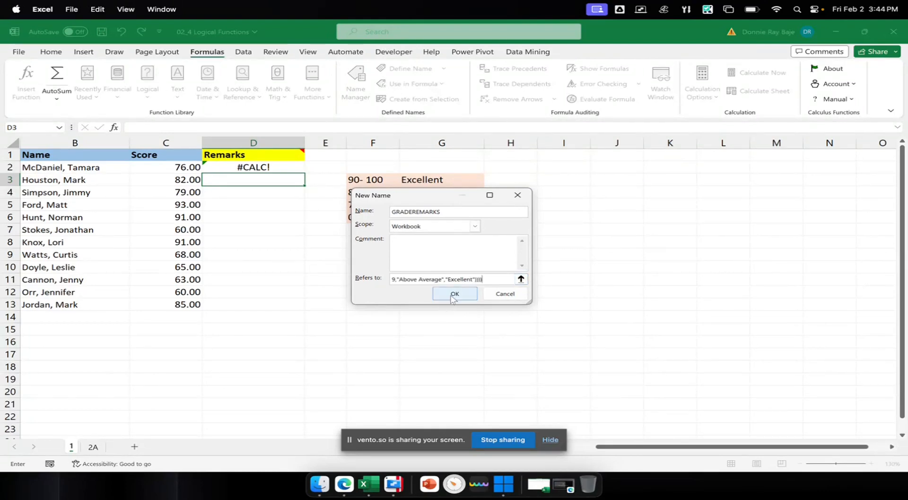
pyautogui.moveTo(451, 279); pyautogui.dragTo(314, 271)
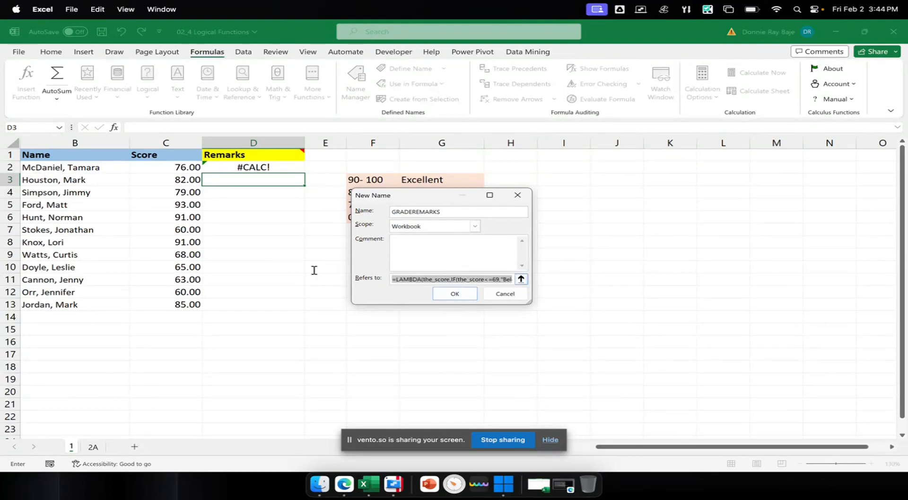
pyautogui.click(447, 279)
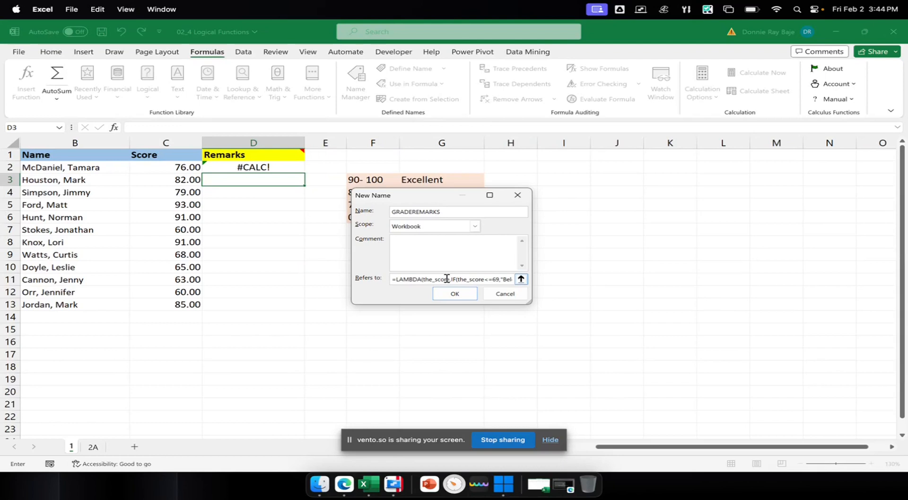
pyautogui.moveTo(432, 279); pyautogui.dragTo(734, 299)
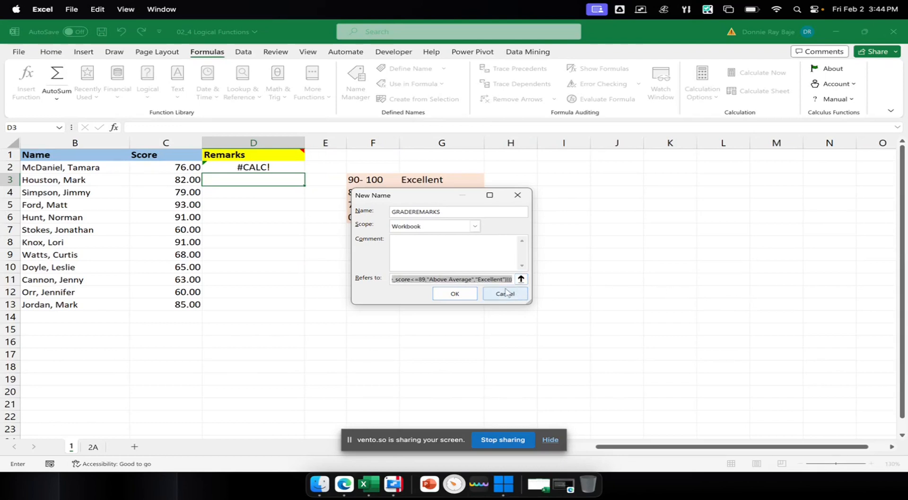
pyautogui.click(492, 281)
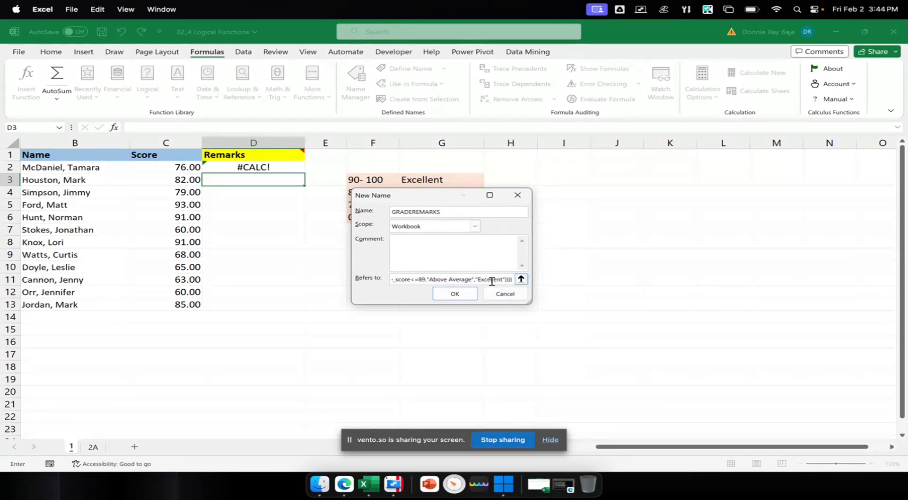
pyautogui.click(475, 279)
pyautogui.write('+')
pyautogui.press('Right')
pyautogui.moveTo(474, 279); pyautogui.dragTo(497, 279)
pyautogui.press('BackSpace')
pyautogui.write('\\')
pyautogui.press('BackSpace')
pyautogui.press('BackSpace')
pyautogui.press('BackSpace')
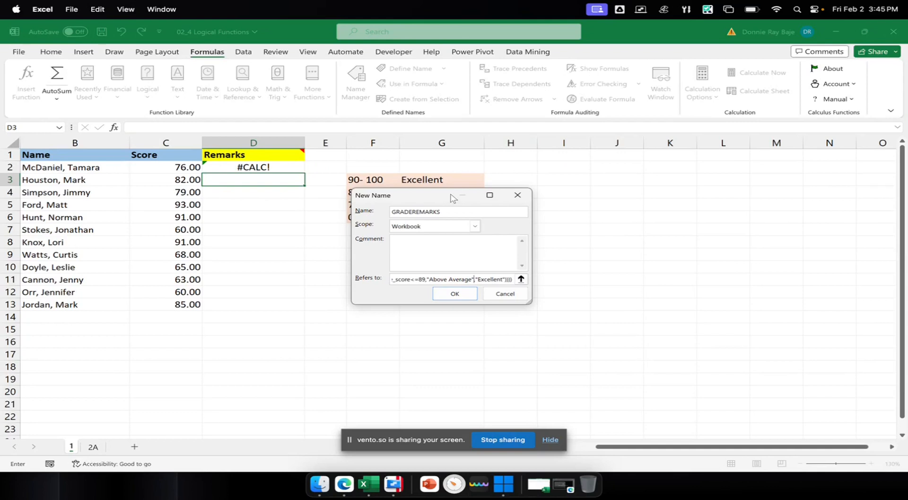
# - Recheck the LAMBDA formula that GRADEREMARKS refers to, save the new name and close the Name Manager
pyautogui.moveTo(495, 279); pyautogui.dragTo(345, 275)
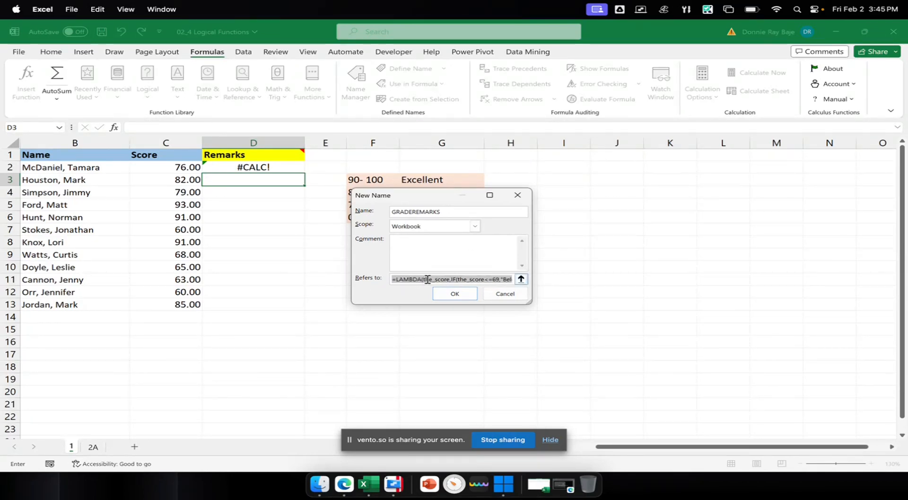
pyautogui.click(427, 279)
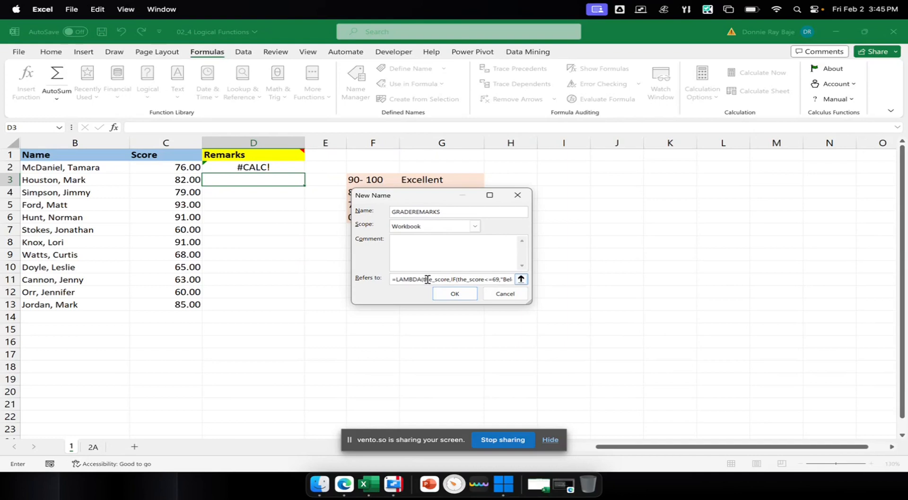
pyautogui.click(455, 294)
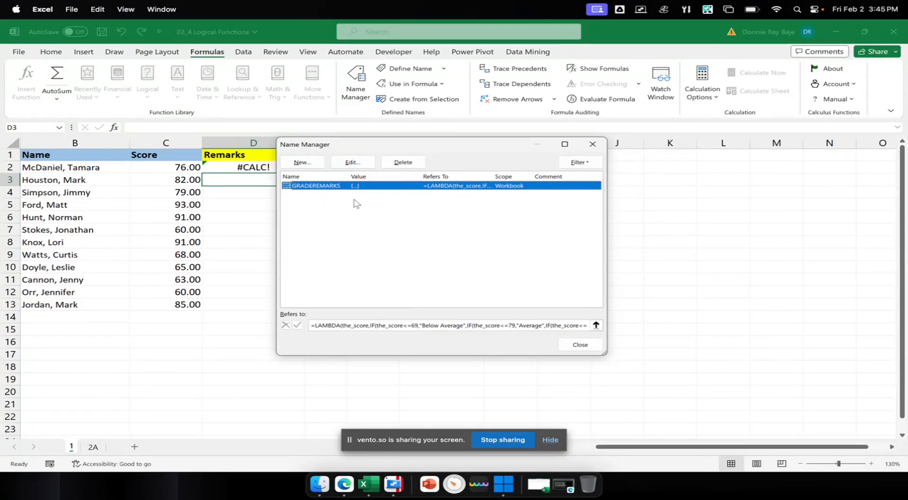
pyautogui.click(580, 345)
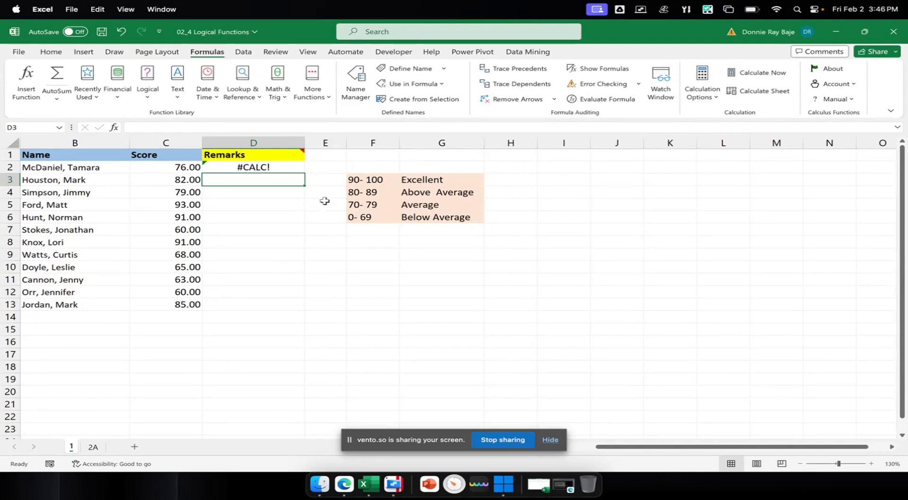
# - Delete the original LAMBDA formula from cell D2 in the Remarks column
pyautogui.click(297, 169)
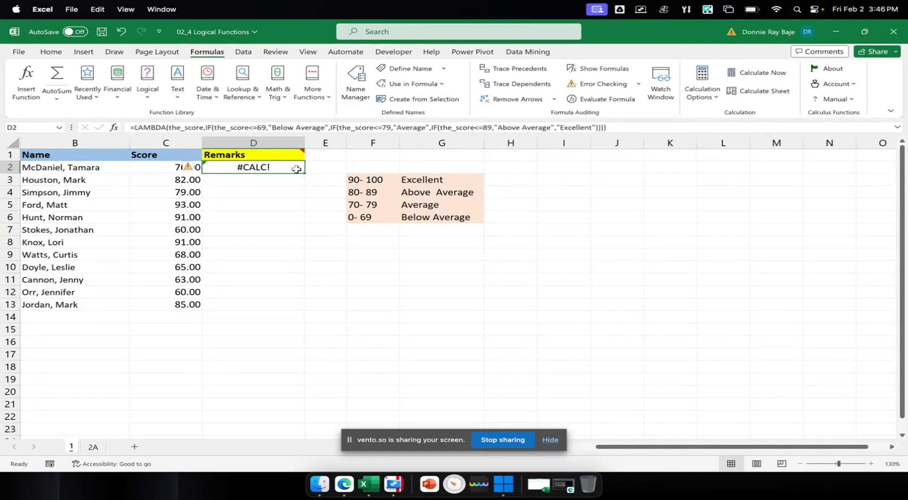
pyautogui.press('Delete')
pyautogui.press('Down')
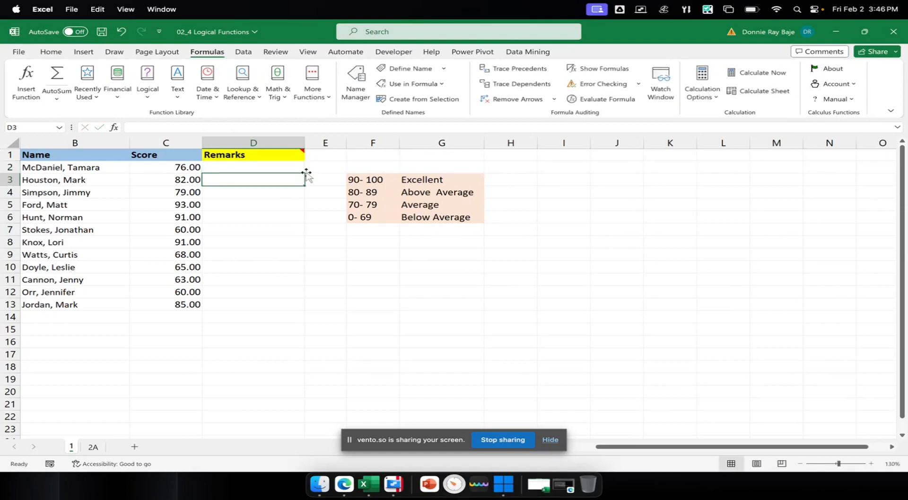
# - Enter =GRADEREMARKS(C2) in cell D2, picking the custom function from the formula suggestions and using the first score as its argument
pyautogui.click(285, 170)
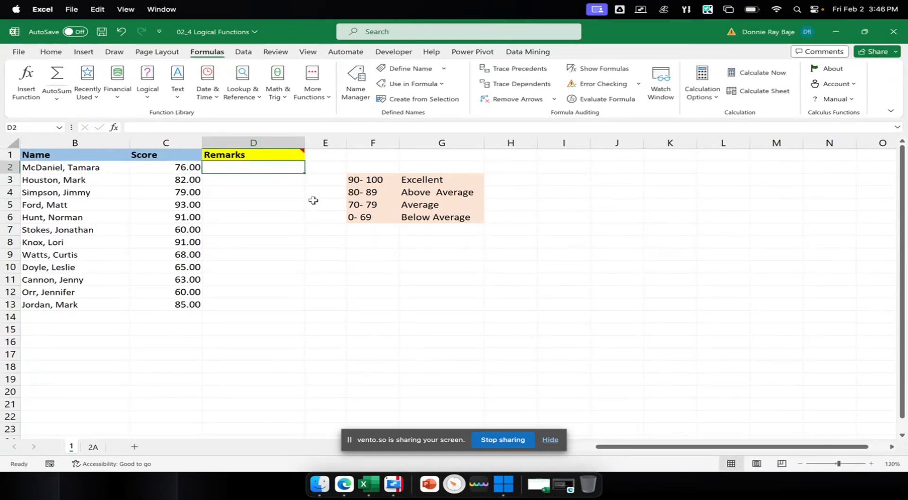
pyautogui.write('=')
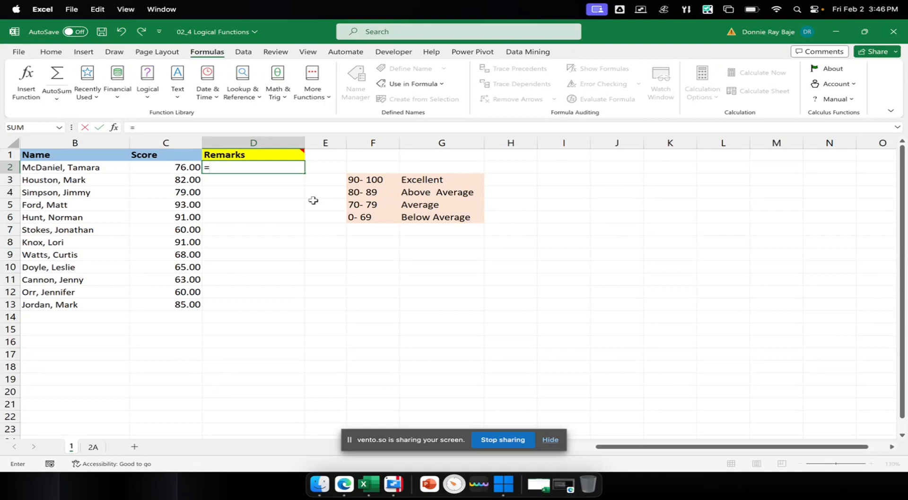
pyautogui.write('G')
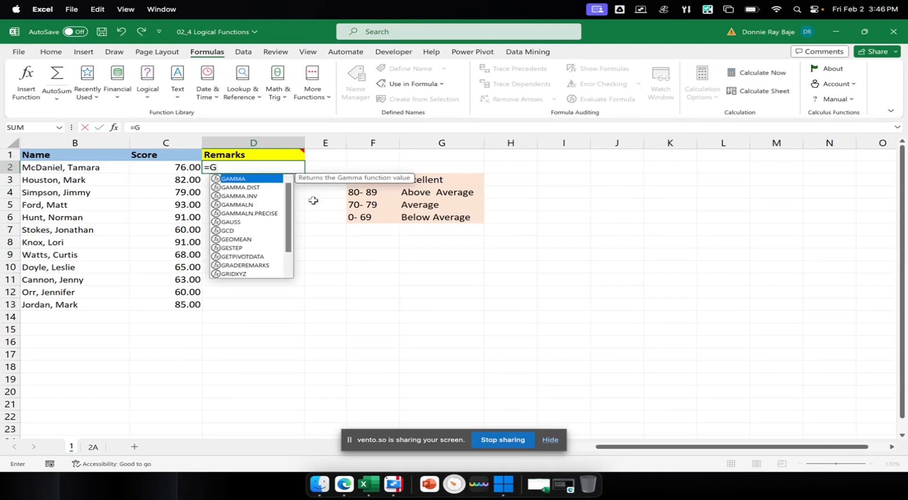
pyautogui.write('R')
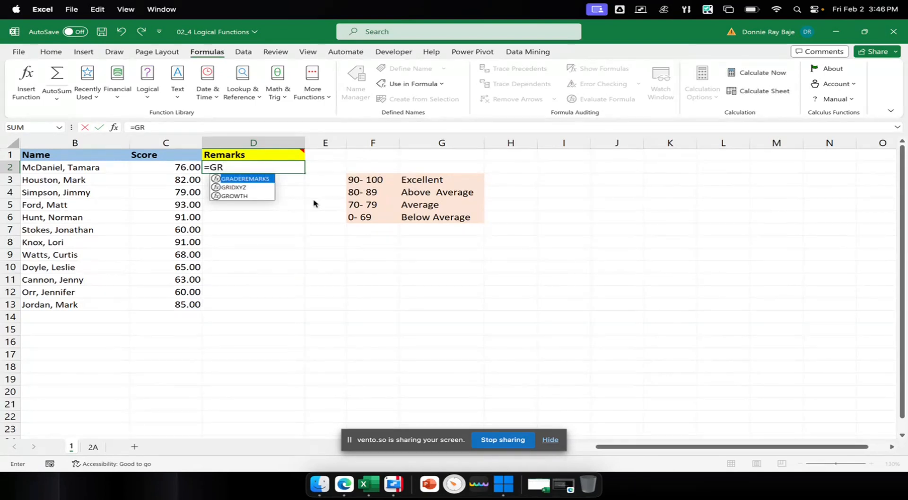
pyautogui.press('BackSpace')
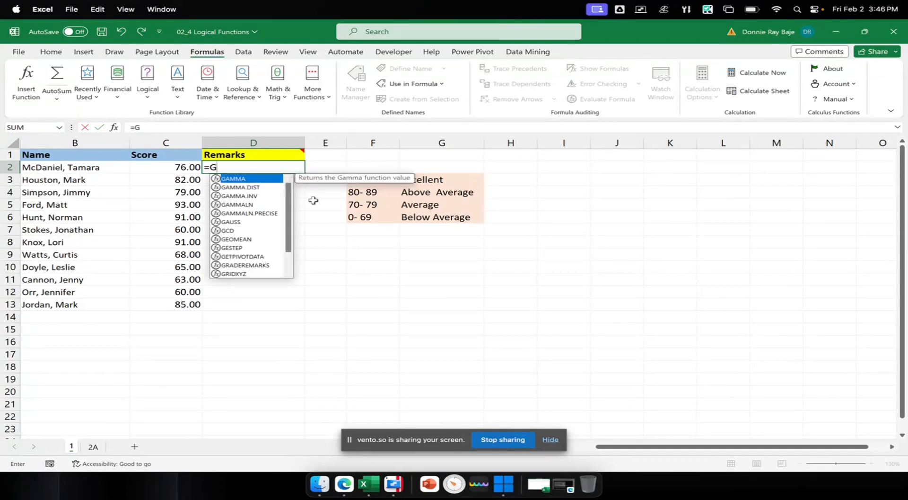
pyautogui.press('Down')
pyautogui.press('Down')
pyautogui.press('Down')
pyautogui.press('Down')
pyautogui.press('Down')
pyautogui.press('Down')
pyautogui.press('Down')
pyautogui.press('Down')
pyautogui.press('Down')
pyautogui.press('Down')
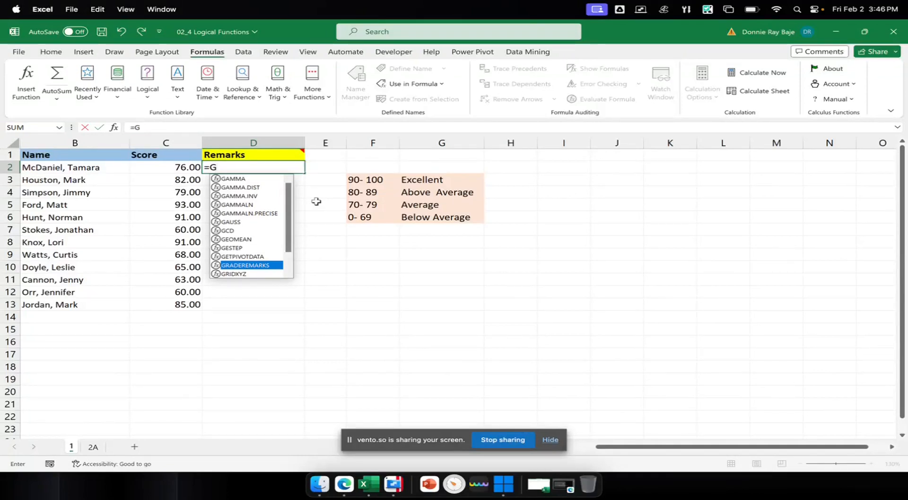
pyautogui.press('Tab')
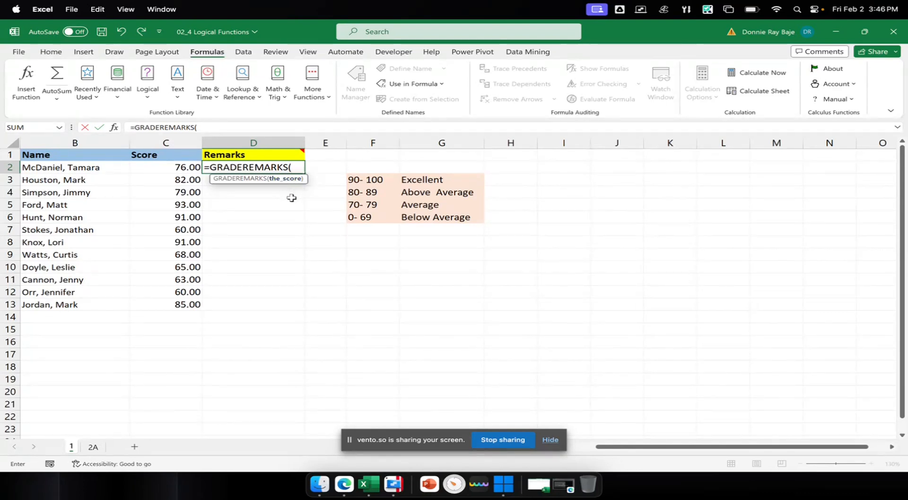
pyautogui.click(185, 171)
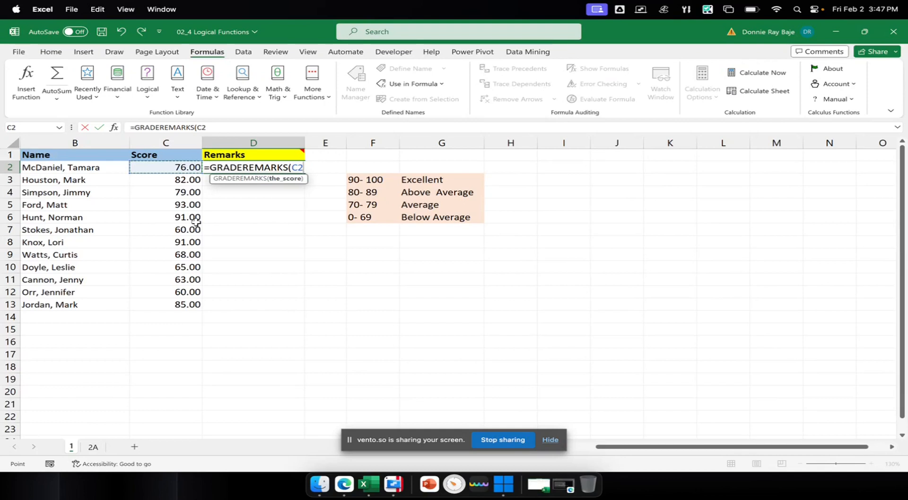
pyautogui.write(')')
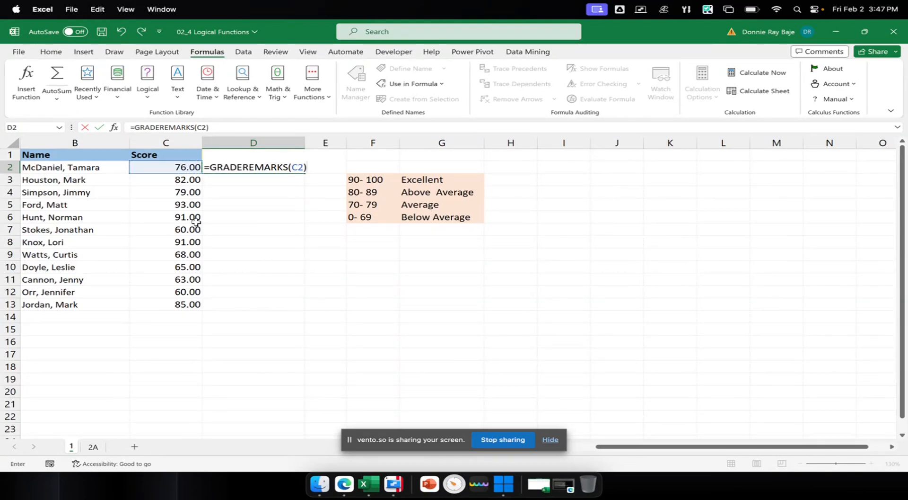
pyautogui.press('Return')
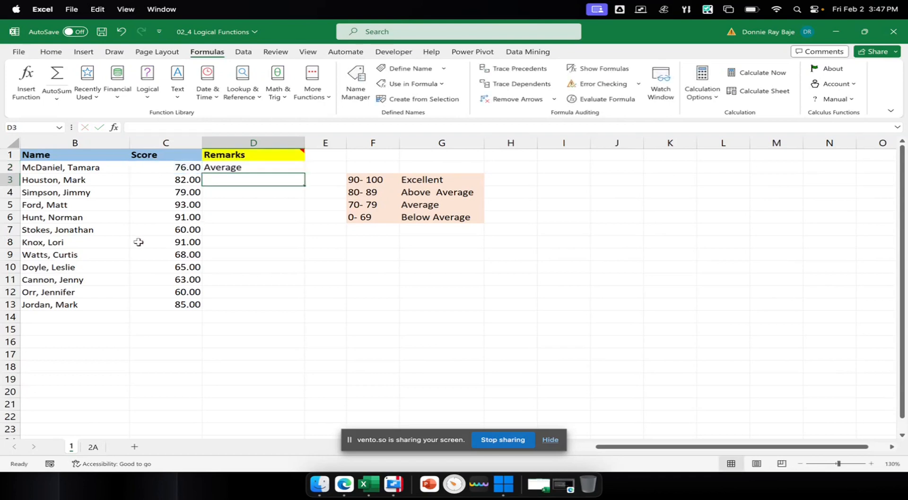
# - Fill the GRADEREMARKS formula from D2 down to D13 and review the formula in D2
pyautogui.click(297, 170)
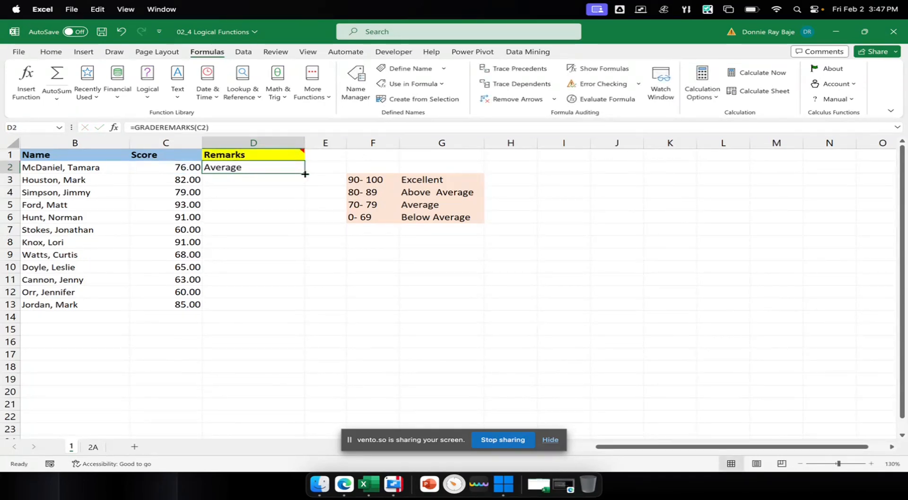
pyautogui.doubleClick(305, 174)
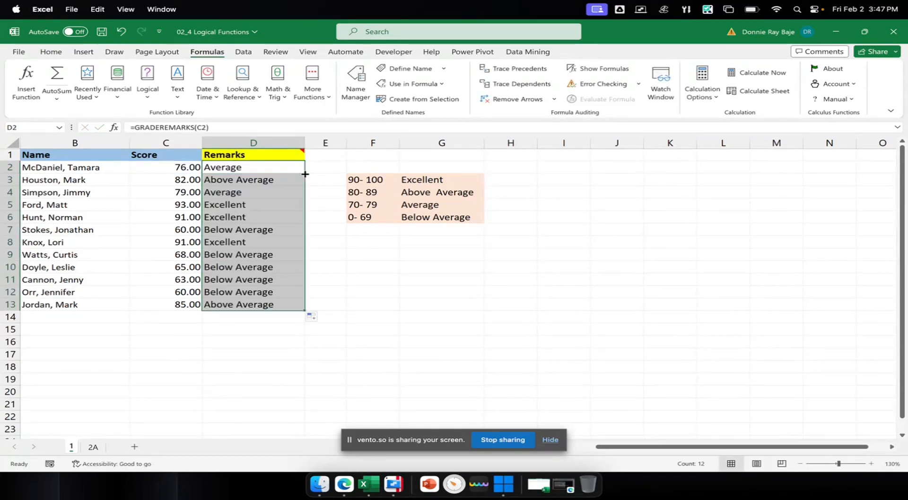
pyautogui.click(272, 167)
pyautogui.doubleClick(275, 167)
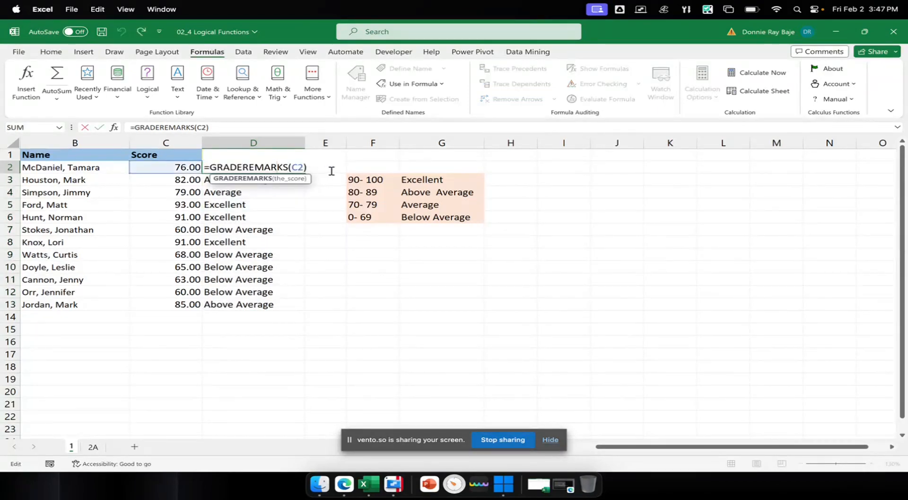
pyautogui.click(292, 167)
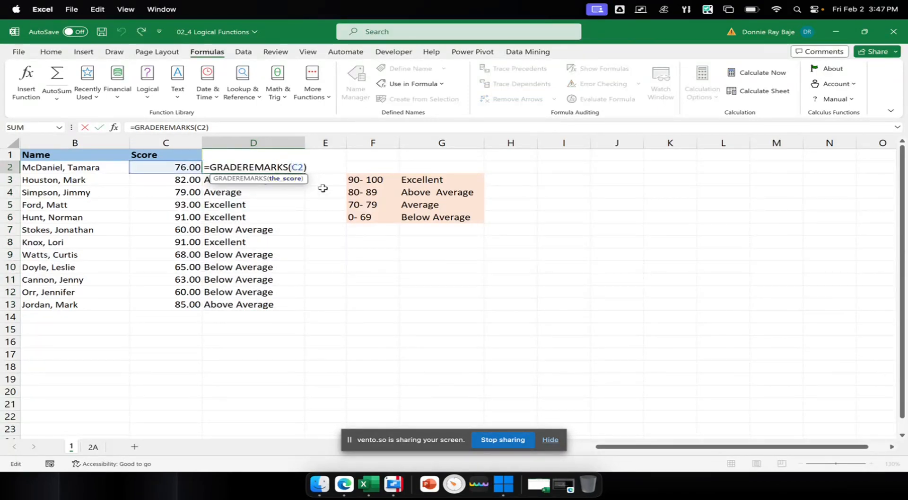
pyautogui.press('Return')
# - Paste the copied LAMBDA formula into F2 as plain text by putting an apostrophe in front of it
pyautogui.click(366, 167)
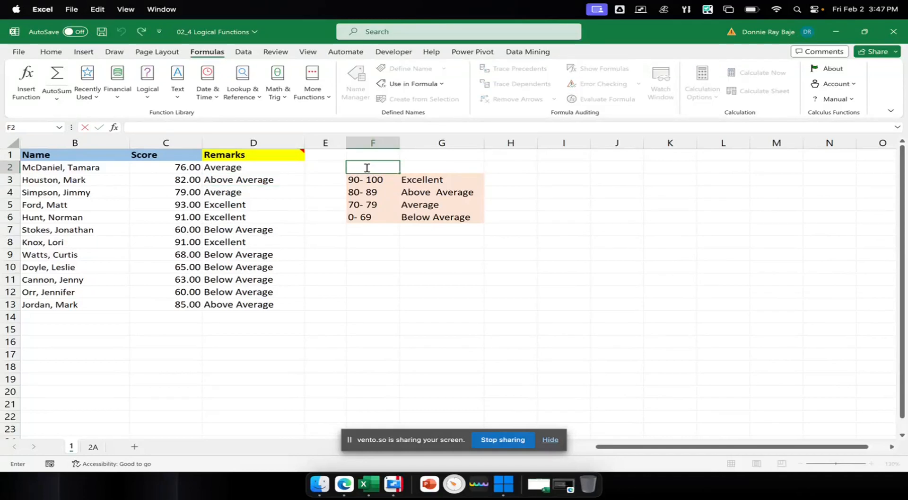
pyautogui.hotkey('ctrl', 'v')
pyautogui.click(349, 167)
pyautogui.write("'")
pyautogui.press('Return')
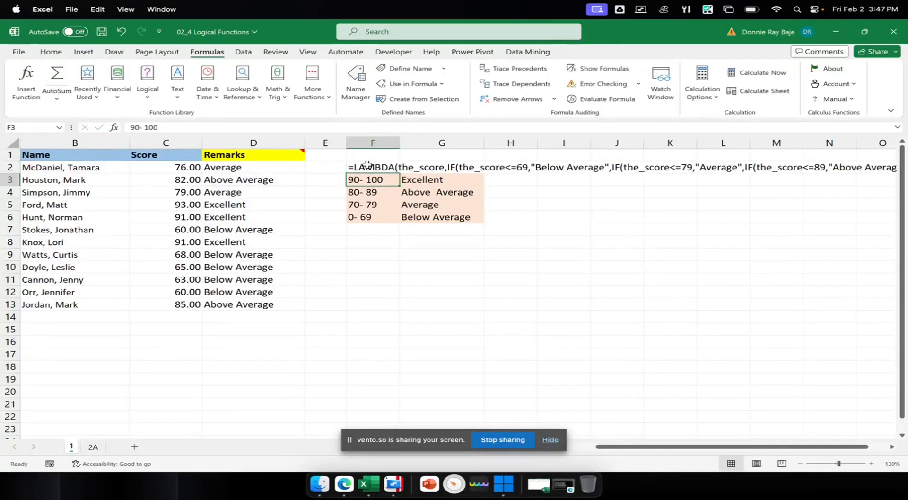
# - Narrow column E and bring the complete LAMBDA formula text in row 2 into view
pyautogui.moveTo(346, 143); pyautogui.dragTo(316, 143)
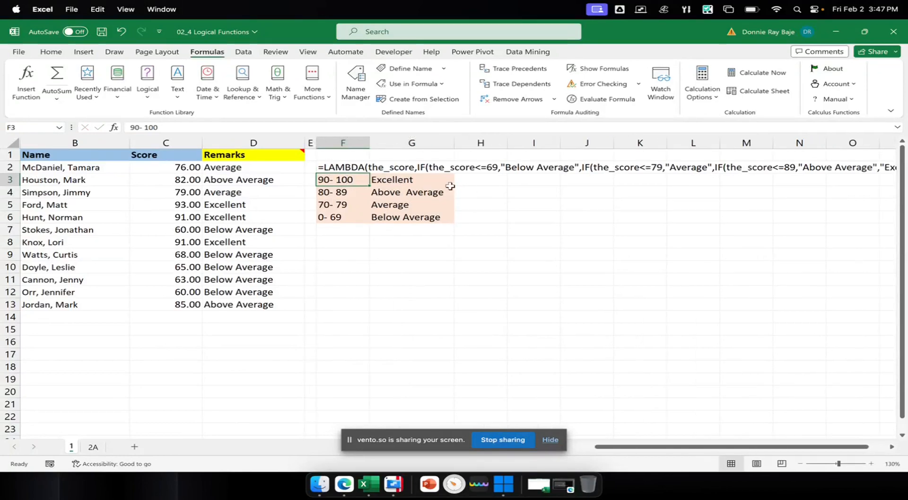
pyautogui.click(892, 446)
pyautogui.click(744, 320)
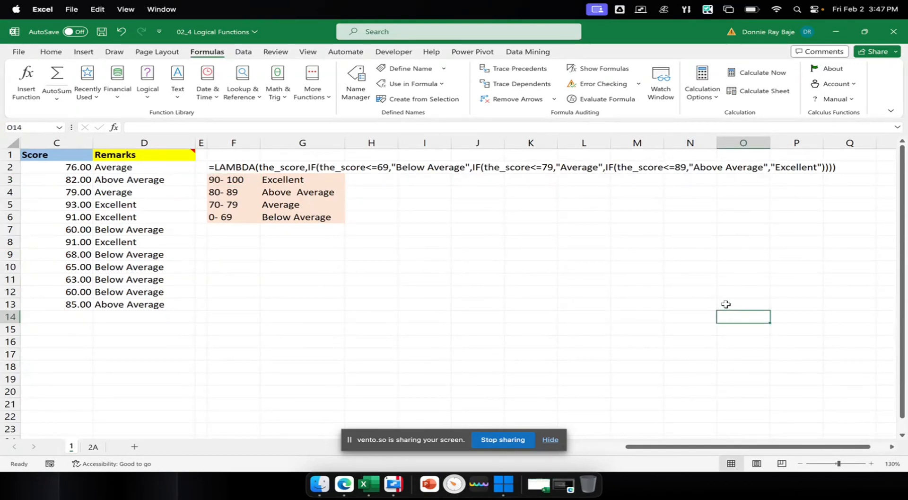
# - Enter =GRADEREMARKS(C2) in cell D2 of sheet 2A to grade the first employee's Q1-Q2 Review score
pyautogui.click(93, 446)
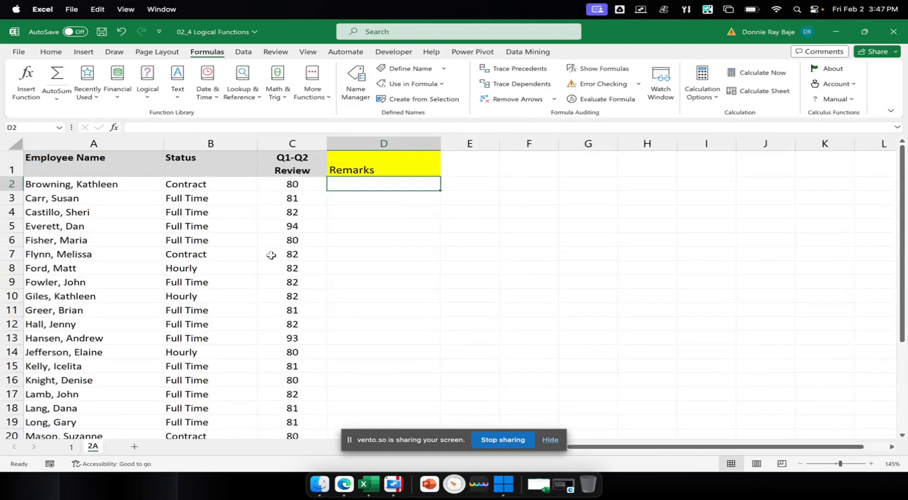
pyautogui.write('=')
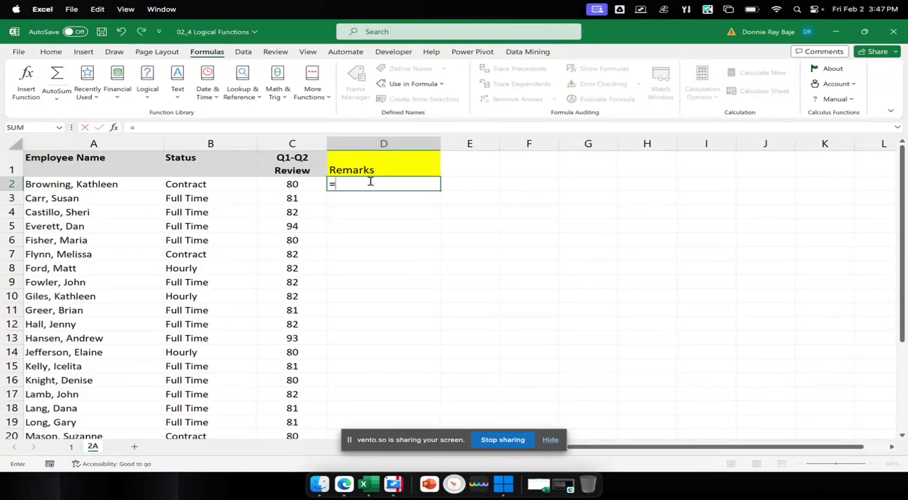
pyautogui.write('G')
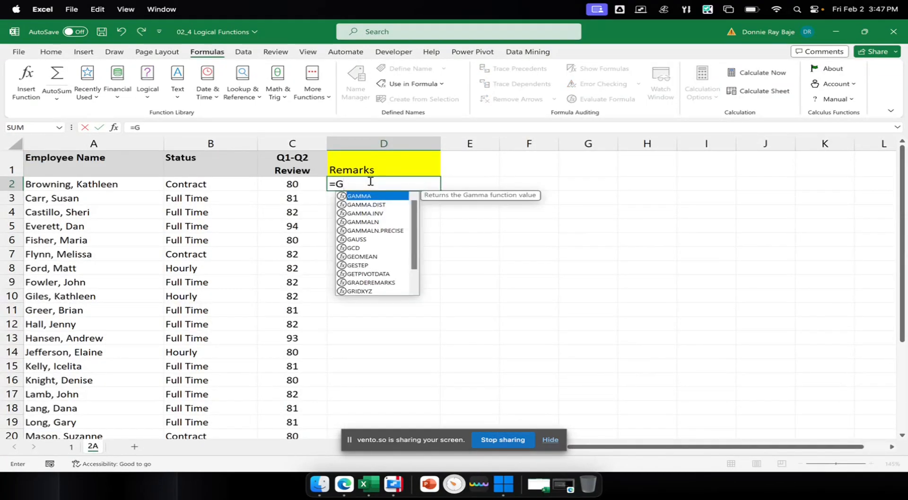
pyautogui.press('Down')
pyautogui.press('Down')
pyautogui.press('Down')
pyautogui.press('Down')
pyautogui.press('Down')
pyautogui.press('Down')
pyautogui.press('Down')
pyautogui.press('Down')
pyautogui.press('Down')
pyautogui.press('Down')
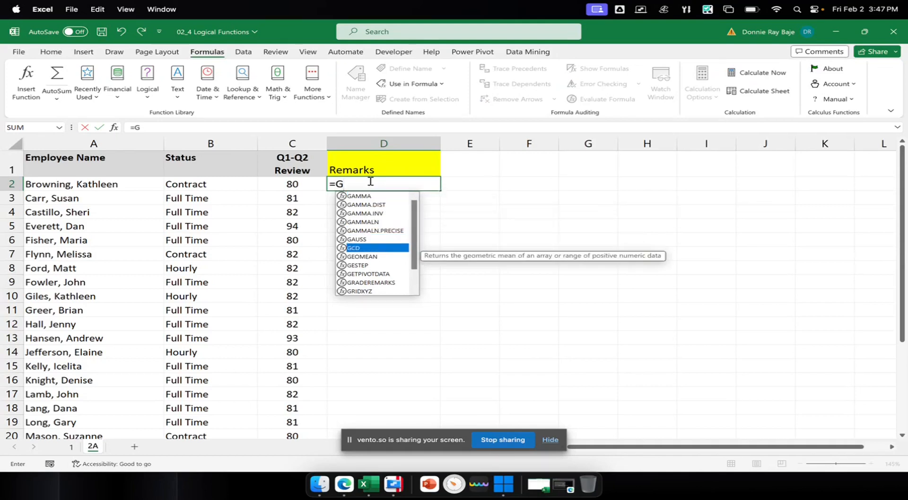
pyautogui.press('Tab')
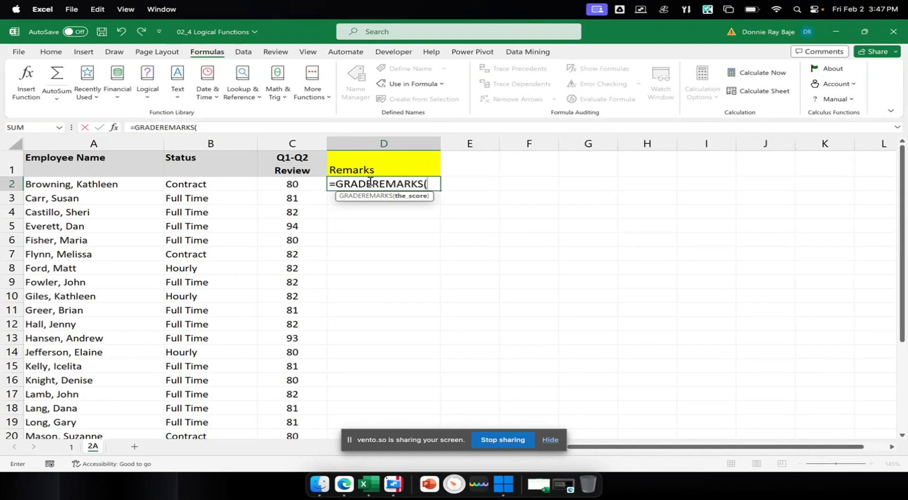
pyautogui.press('Left')
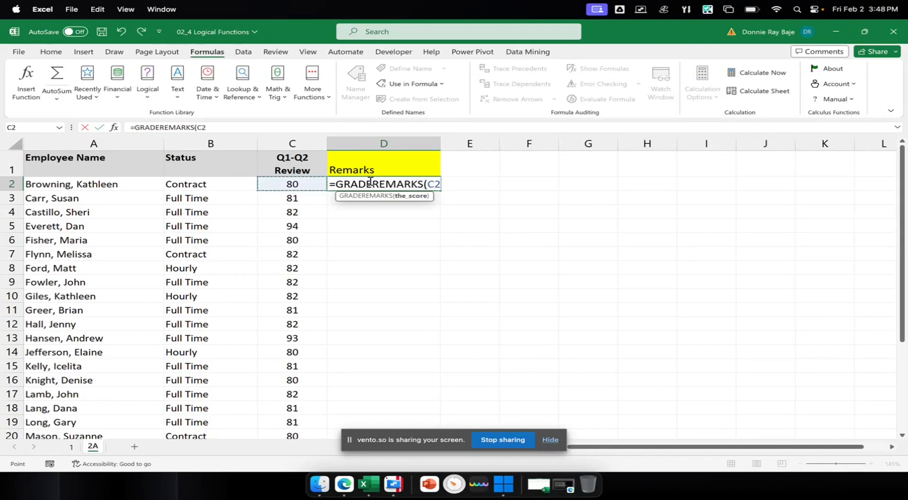
pyautogui.write(')')
pyautogui.press('Return')
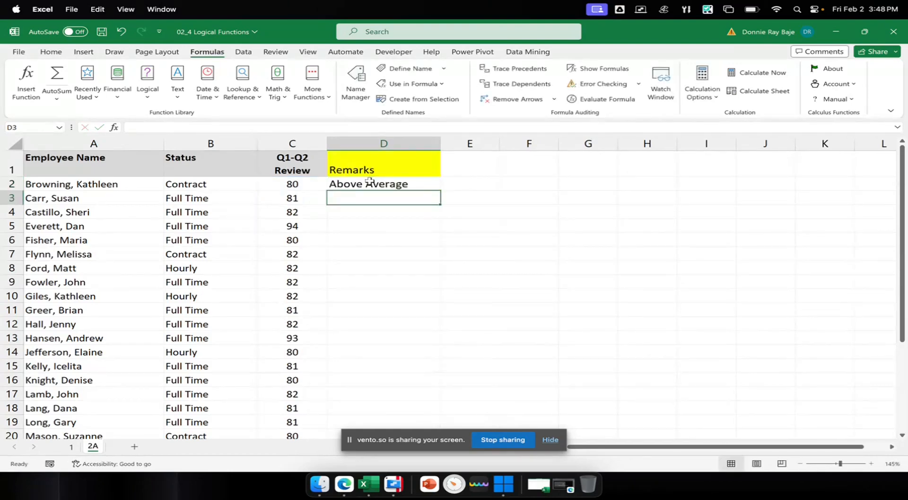
# - Fill the GRADEREMARKS formula down the Remarks column on sheet 2A and open D2's formula for review
pyautogui.click(369, 183)
pyautogui.doubleClick(440, 190)
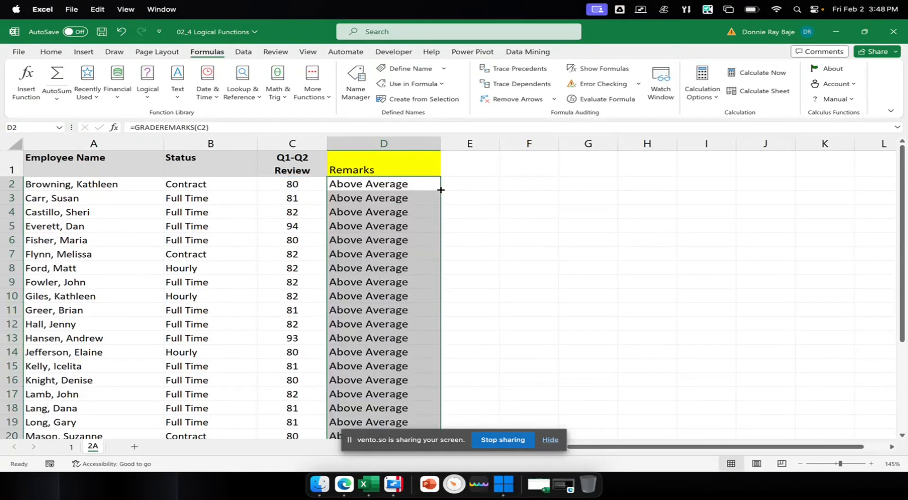
pyautogui.doubleClick(421, 183)
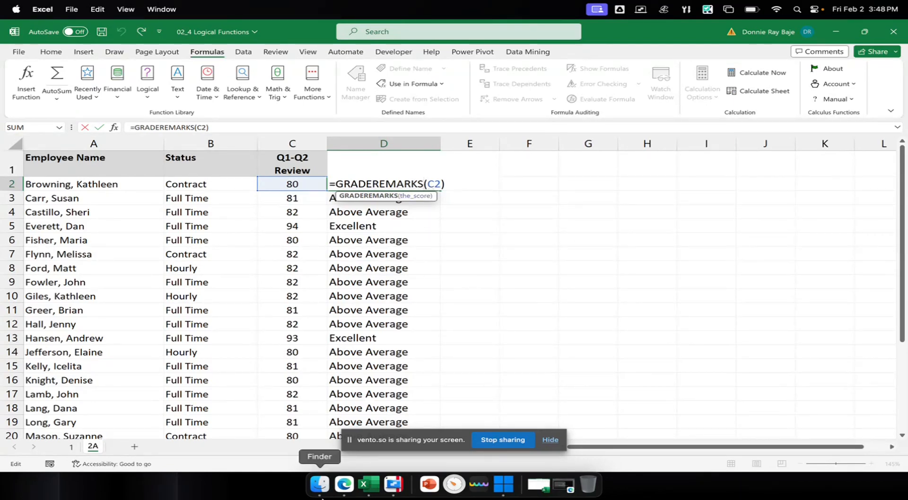
pyautogui.click(344, 491)
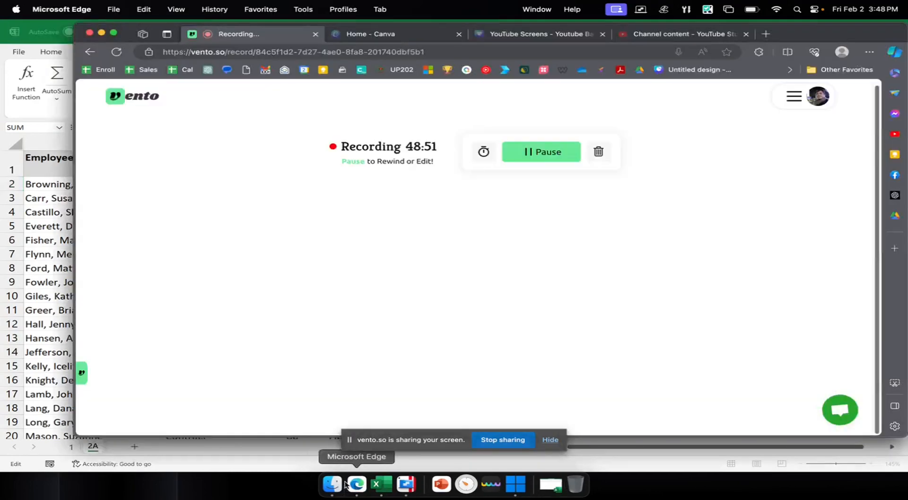
pyautogui.click(58, 241)
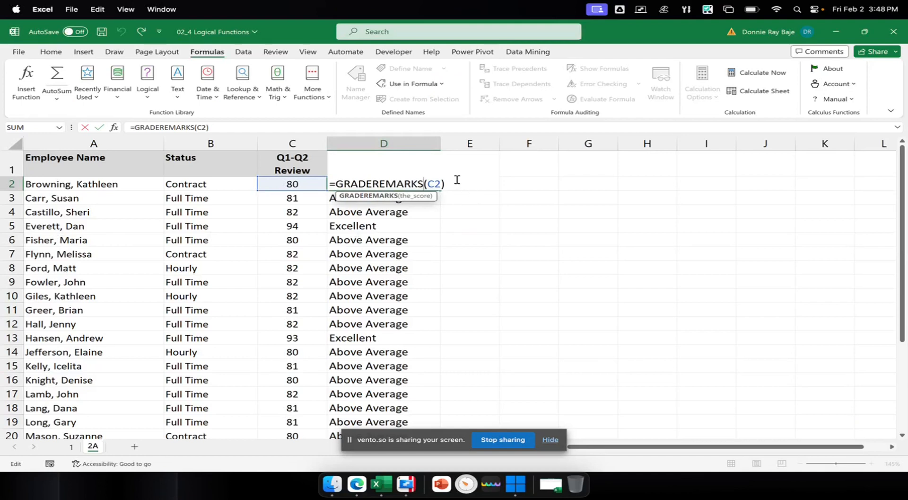